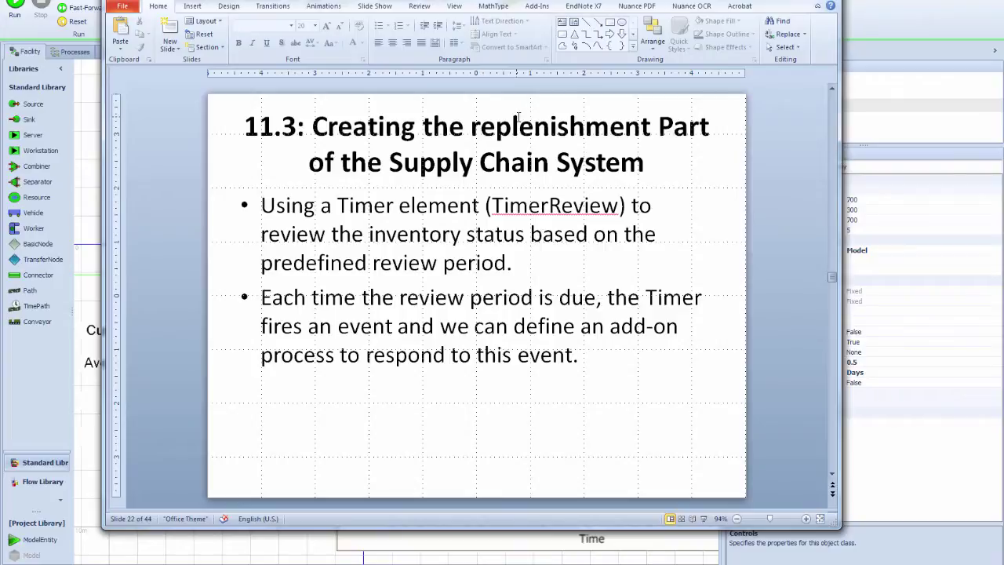
Advance the presentation past slide 22 to the Step 1 slide
{"action": "key", "text": "Page_Down"}
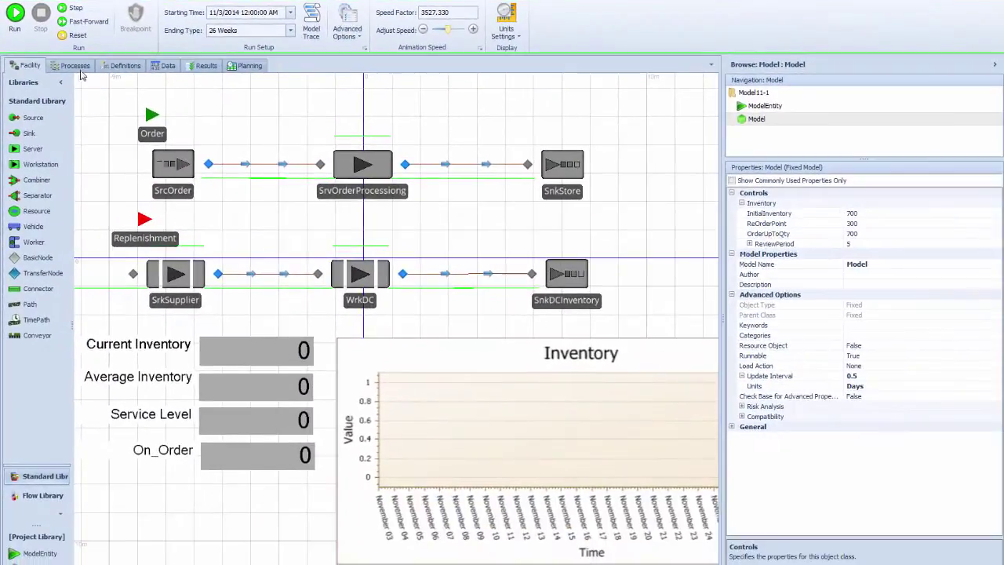
Create a new empty process, then enter and copy the text 'ReplenishmentReview'
{"action": "left_click", "coordinate": [77, 71]}
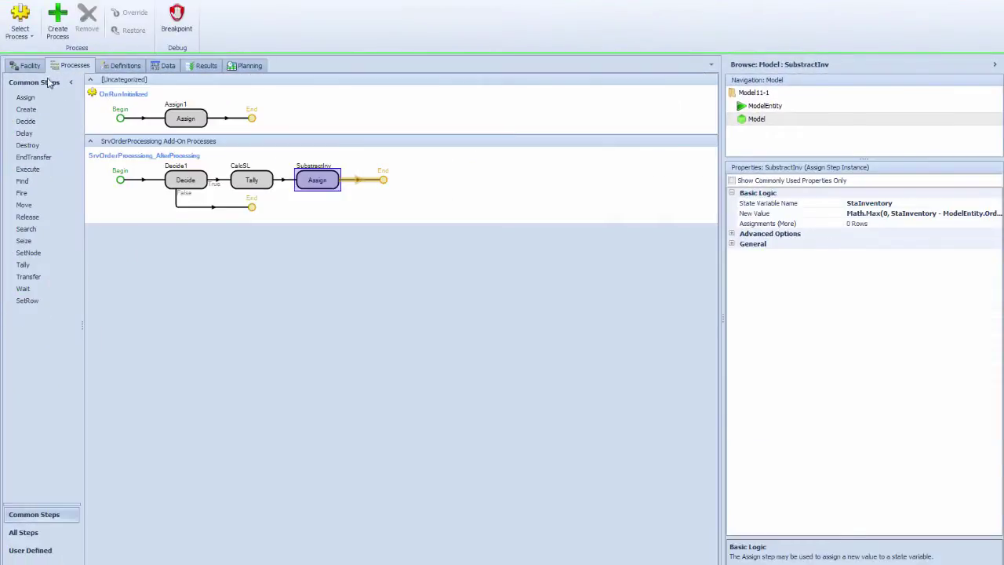
{"action": "left_click", "coordinate": [58, 22]}
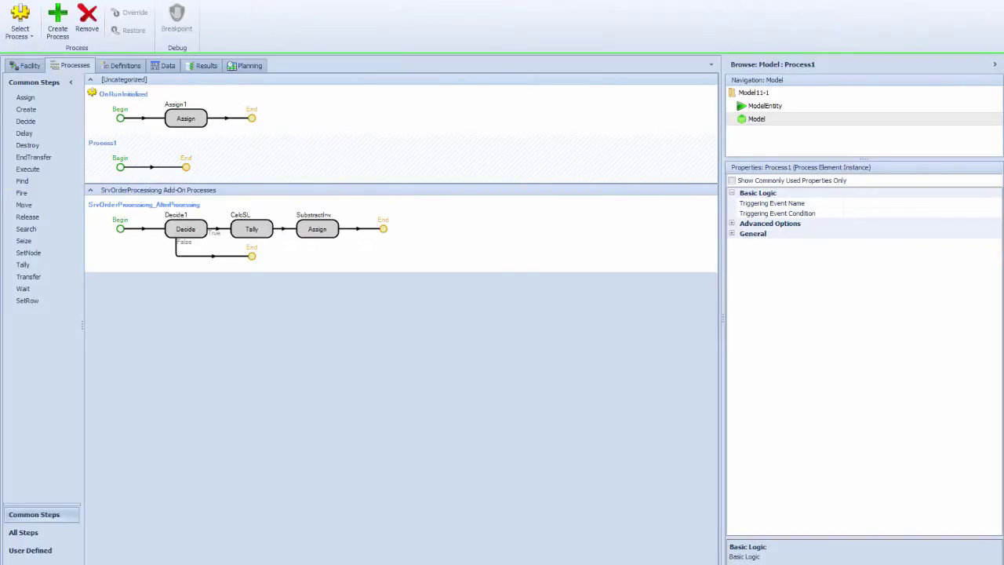
{"action": "left_click", "coordinate": [859, 204]}
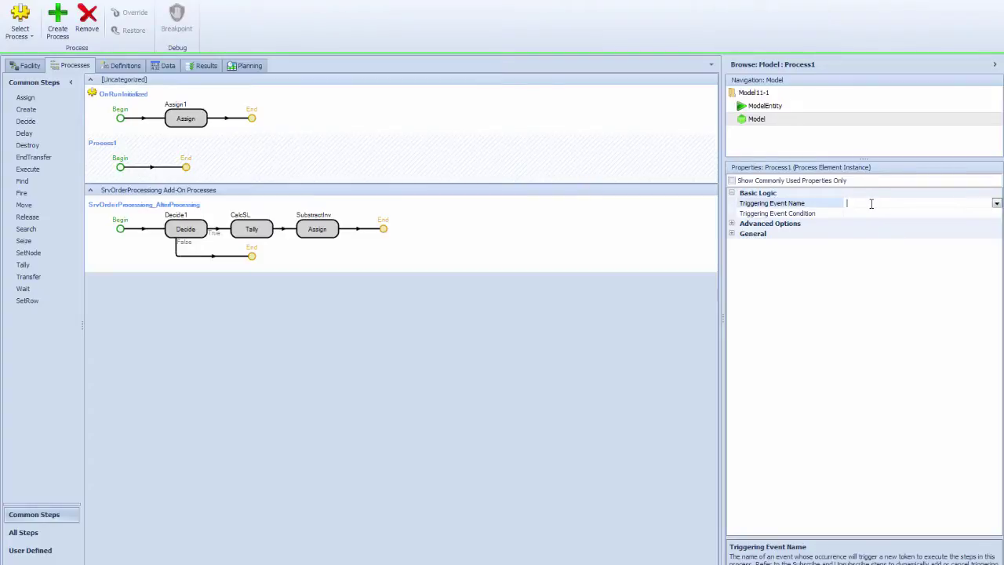
{"action": "type", "text": "Replen"}
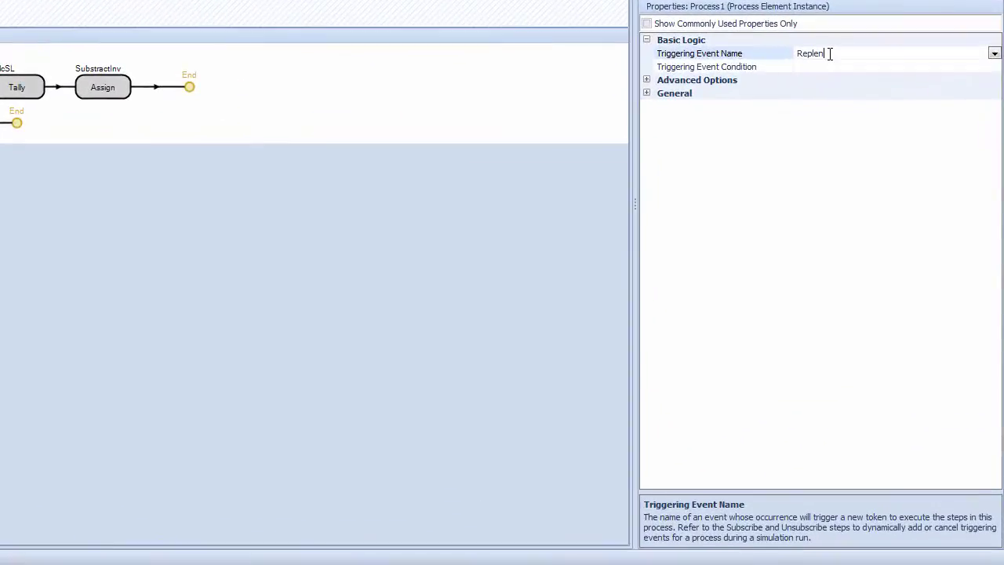
{"action": "type", "text": "ishmentTim"}
{"action": "key", "text": "BackSpace"}
{"action": "key", "text": "BackSpace"}
{"action": "type", "text": "evie"}
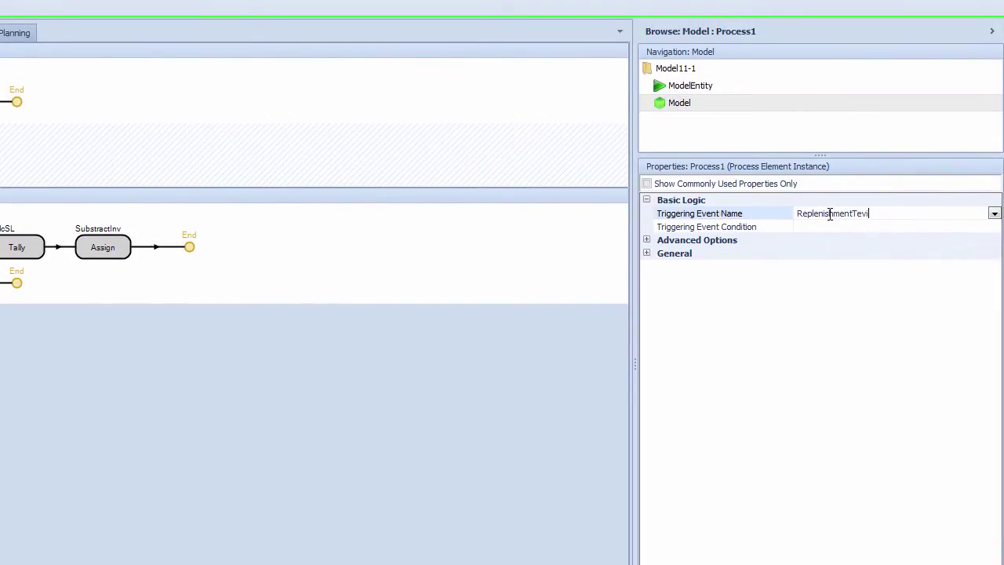
{"action": "key", "text": "BackSpace"}
{"action": "key", "text": "BackSpace"}
{"action": "key", "text": "BackSpace"}
{"action": "key", "text": "BackSpace"}
{"action": "type", "text": "Review"}
{"action": "key", "text": "Return"}
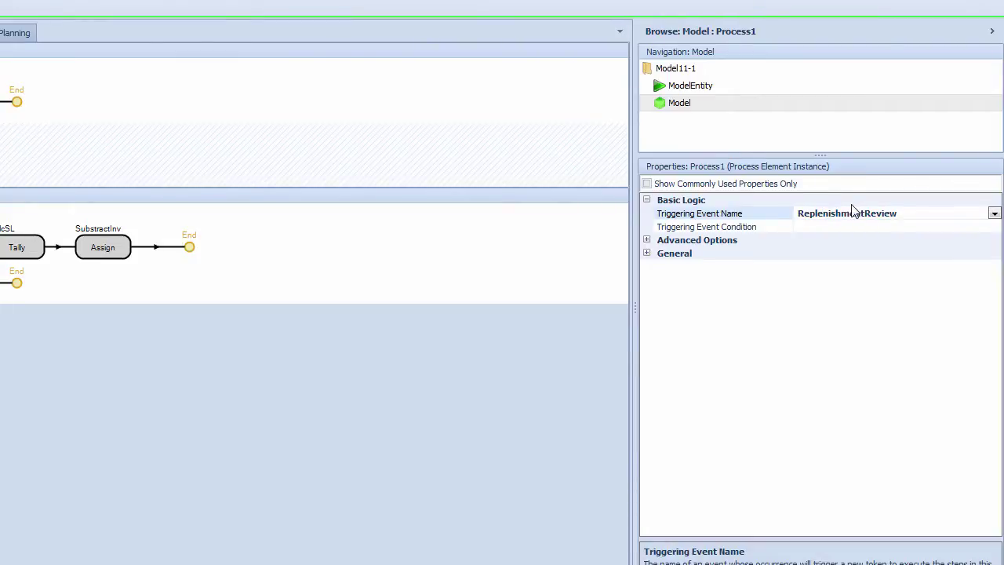
{"action": "left_click", "coordinate": [859, 227]}
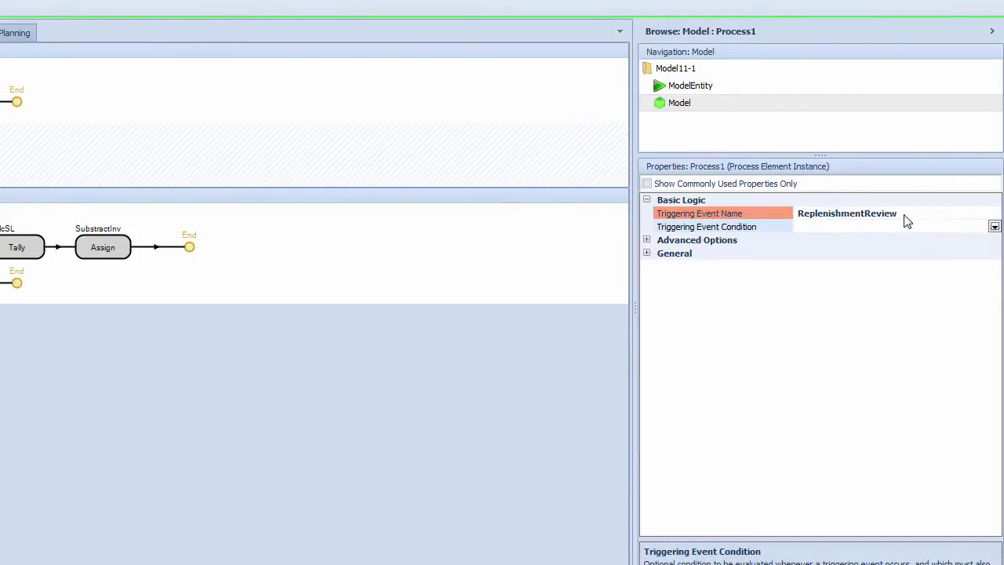
{"action": "left_click", "coordinate": [903, 213]}
{"action": "left_click_drag", "start_coordinate": [902, 213], "coordinate": [768, 212]}
{"action": "key", "text": "ctrl+c"}
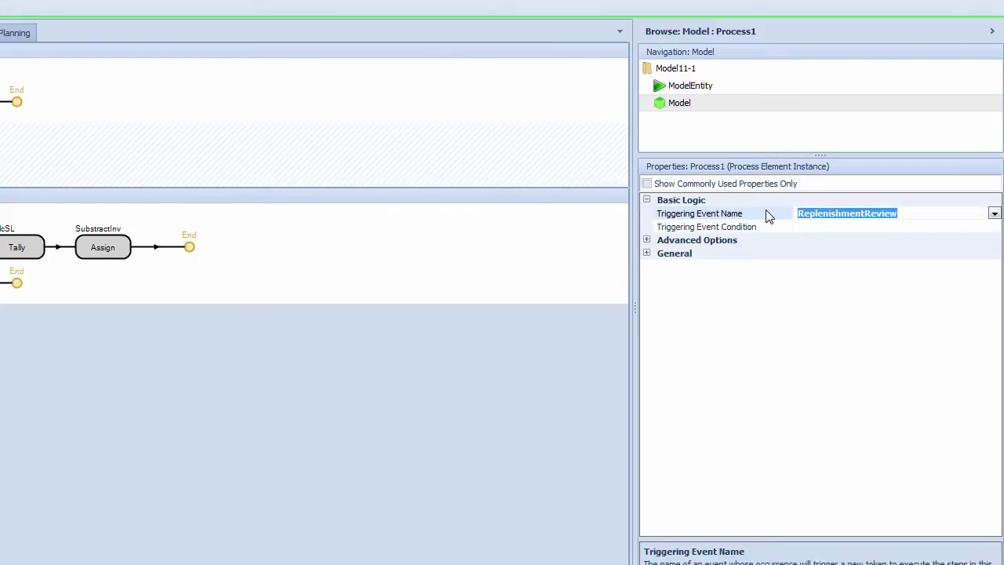
Rename the process from Process1 to ReplenishmentReview and set its triggering event to TimerReview.Event
{"action": "left_click", "coordinate": [647, 252]}
{"action": "left_click", "coordinate": [830, 279]}
{"action": "left_click_drag", "start_coordinate": [860, 279], "coordinate": [757, 280]}
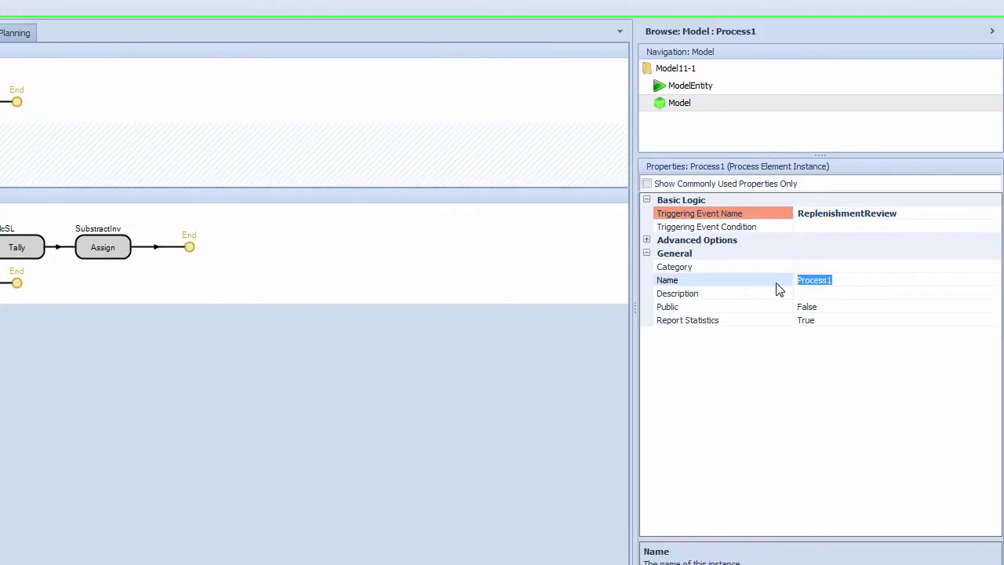
{"action": "key", "text": "ctrl+v"}
{"action": "left_click", "coordinate": [976, 215]}
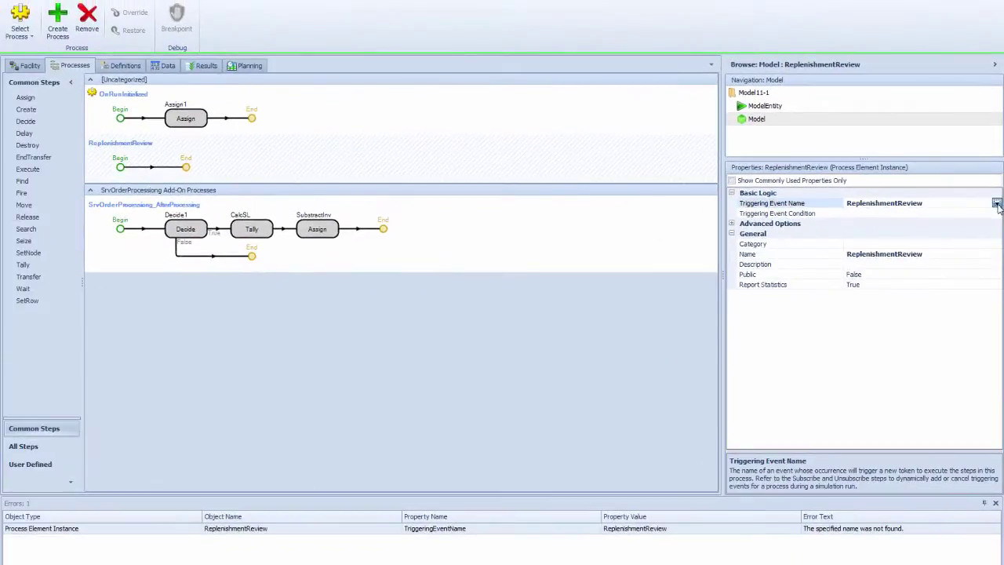
{"action": "left_click", "coordinate": [996, 203]}
{"action": "left_click_drag", "start_coordinate": [996, 257], "coordinate": [1002, 328]}
{"action": "left_click", "coordinate": [904, 376]}
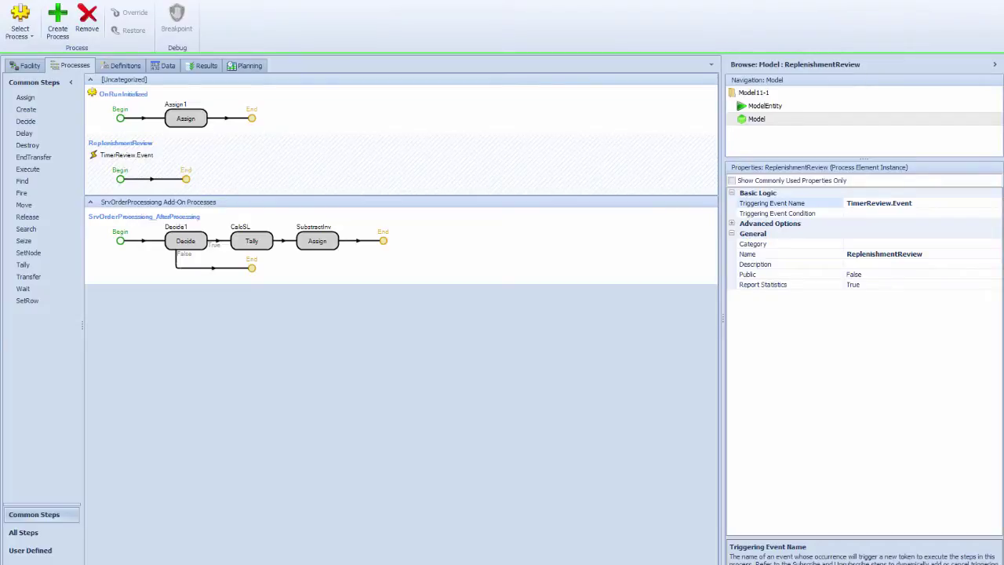
Add a Decide step to ReplenishmentReview and name it ChkInvLevel
{"action": "left_click_drag", "start_coordinate": [45, 123], "coordinate": [210, 185]}
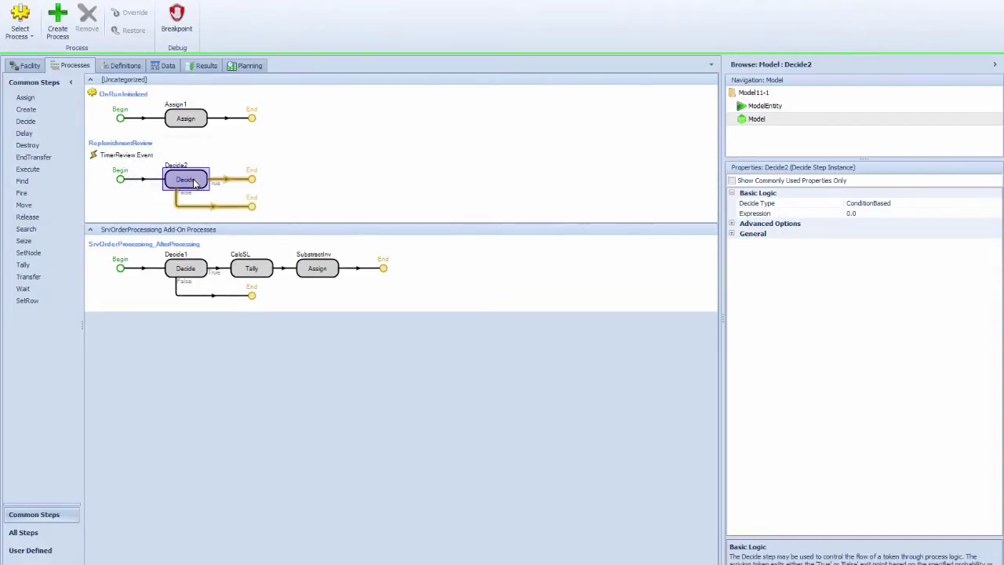
{"action": "key", "text": "F2"}
{"action": "type", "text": "Ch"}
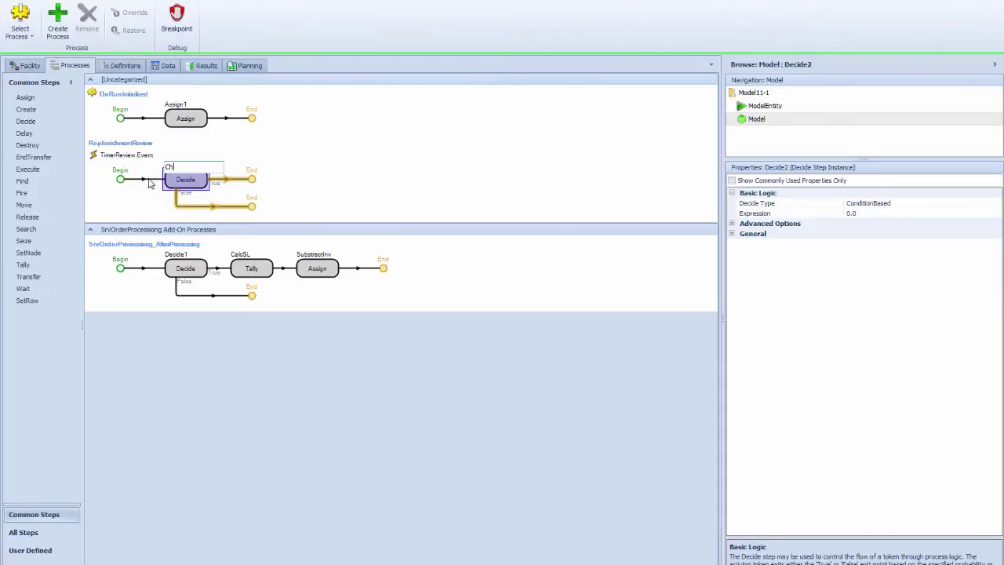
{"action": "type", "text": "kInvLevel"}
{"action": "key", "text": "Return"}
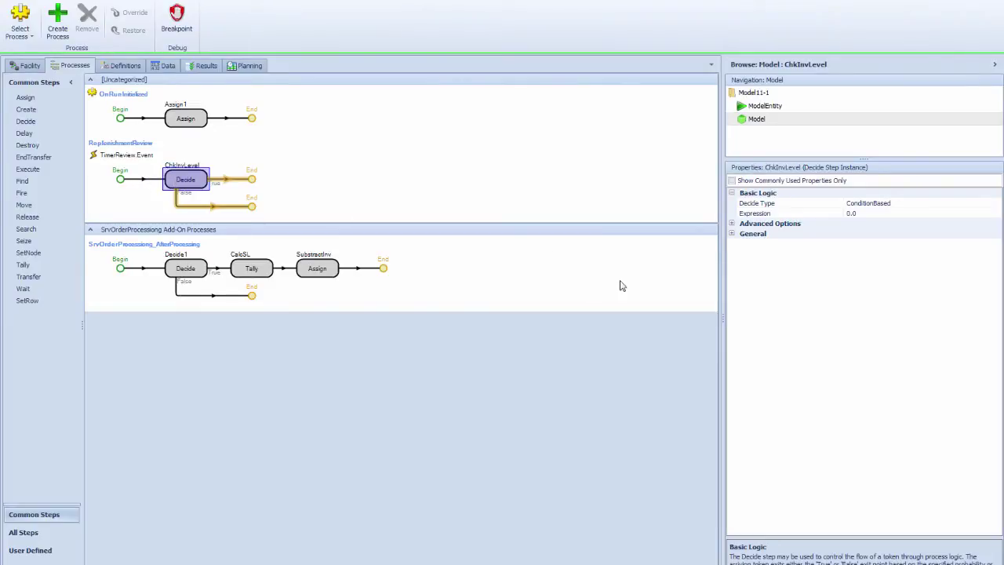
Set ChkInvLevel's condition expression to StaInventory < ReOrderPoint
{"action": "left_click_drag", "start_coordinate": [725, 317], "coordinate": [681, 317]}
{"action": "left_click", "coordinate": [857, 213]}
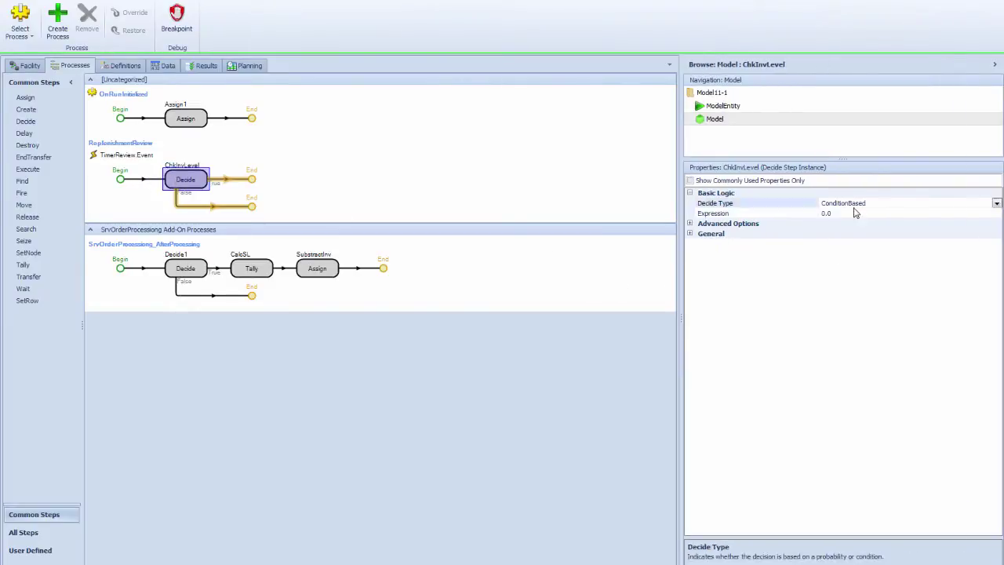
{"action": "left_click", "coordinate": [987, 223]}
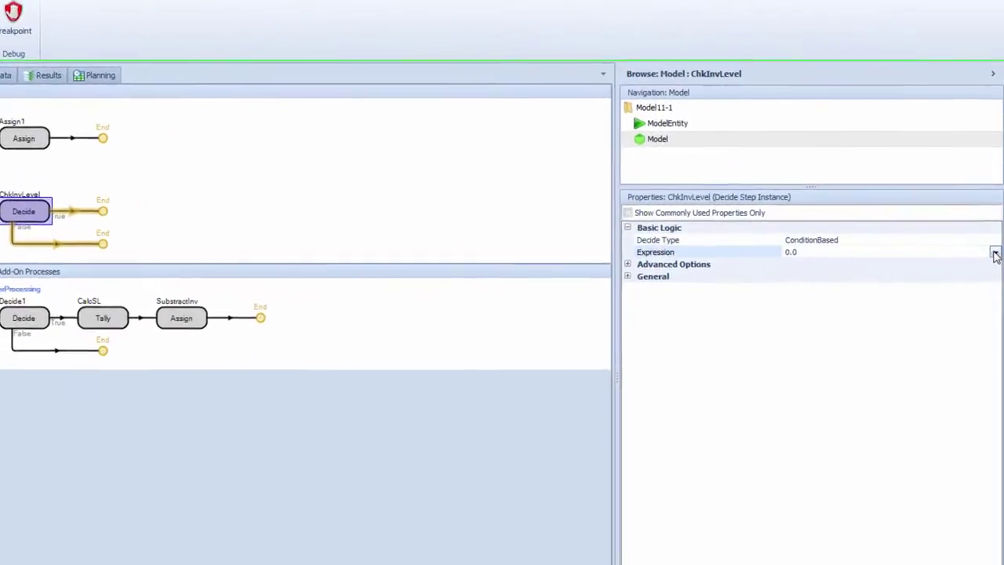
{"action": "left_click", "coordinate": [996, 224]}
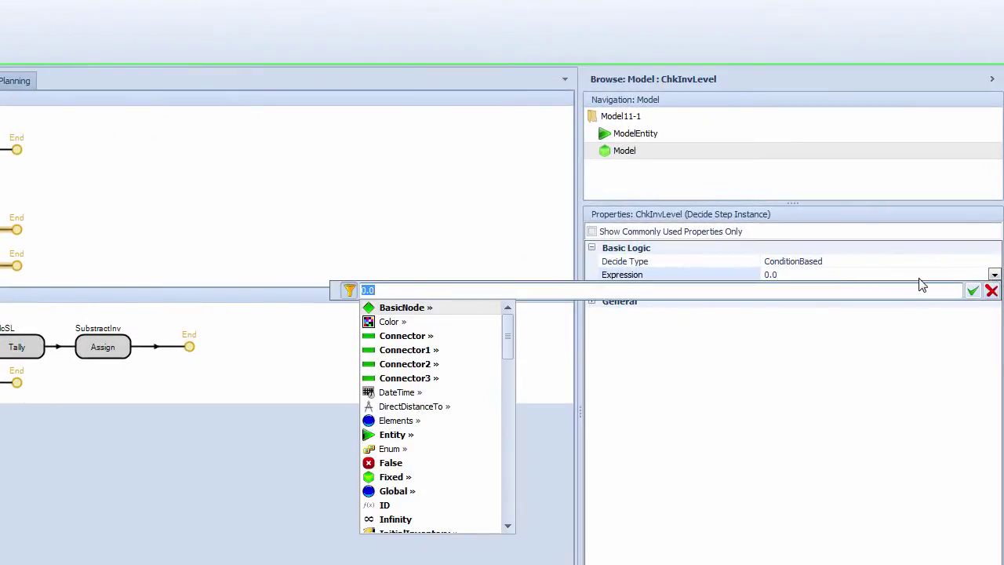
{"action": "type", "text": "Sta"}
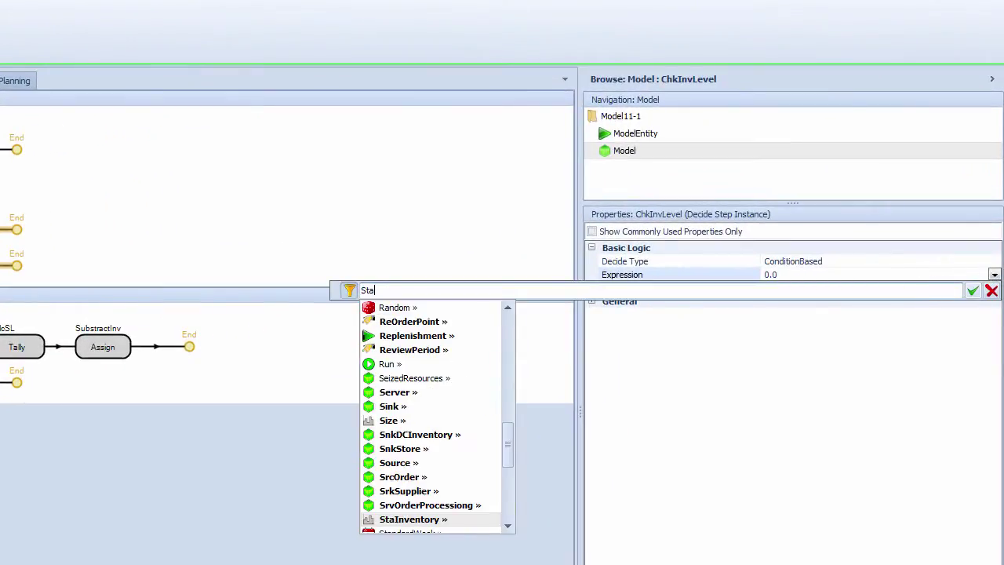
{"action": "key", "text": "Tab"}
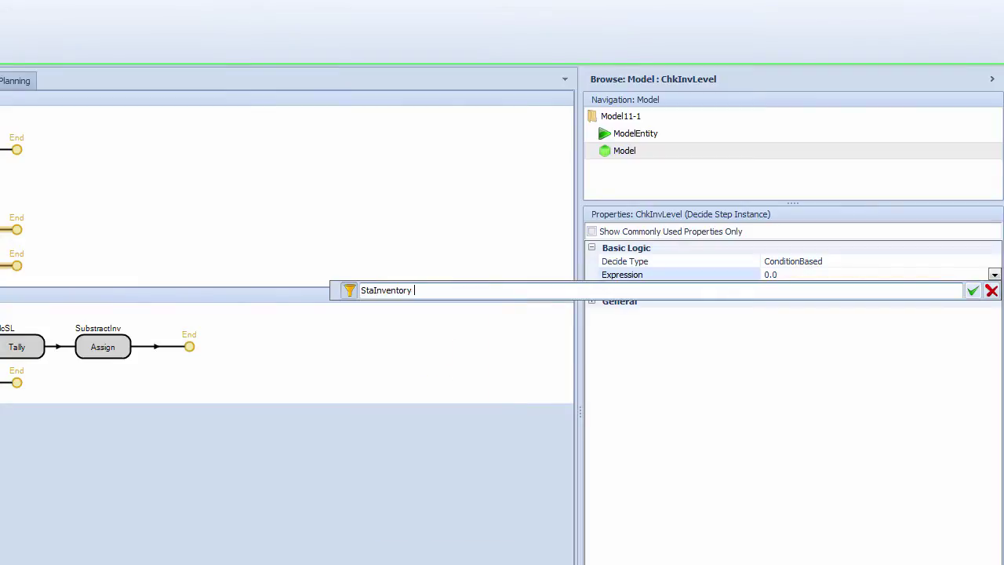
{"action": "type", "text": "< Re"}
{"action": "key", "text": "Tab"}
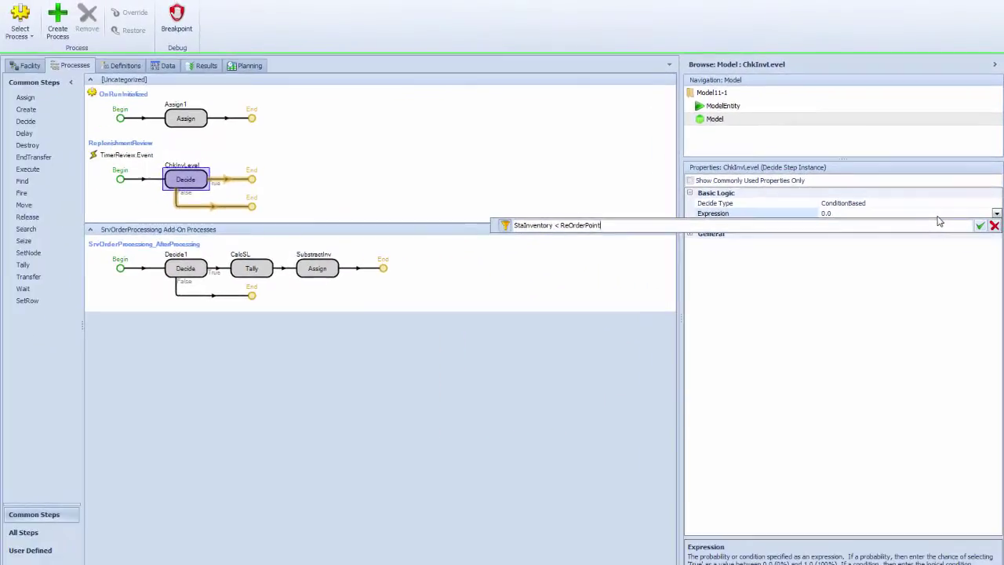
{"action": "key", "text": "Return"}
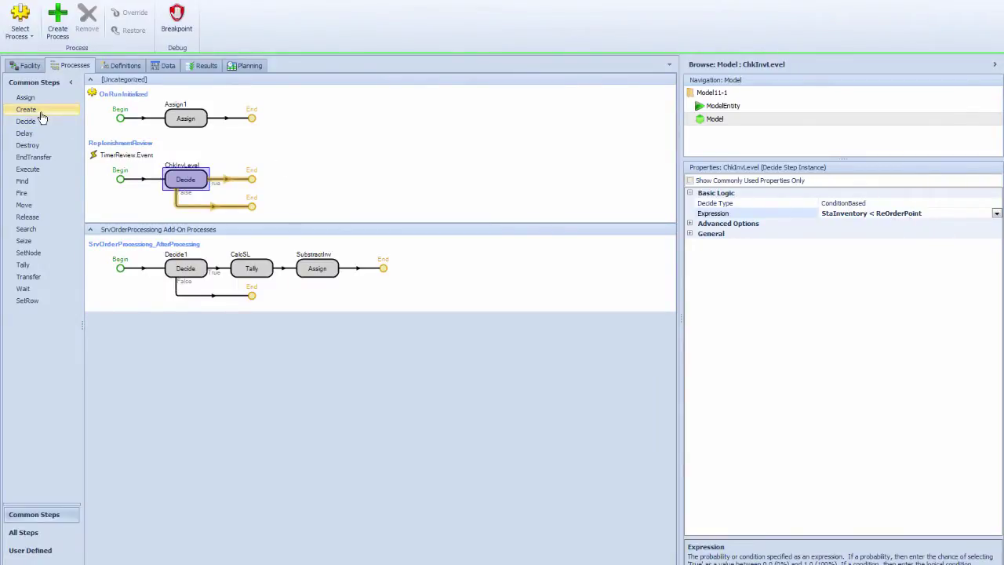
Place a Create step on ChkInvLevel's True branch, named PlaceOrder2Supplier
{"action": "left_click_drag", "start_coordinate": [26, 109], "coordinate": [226, 183]}
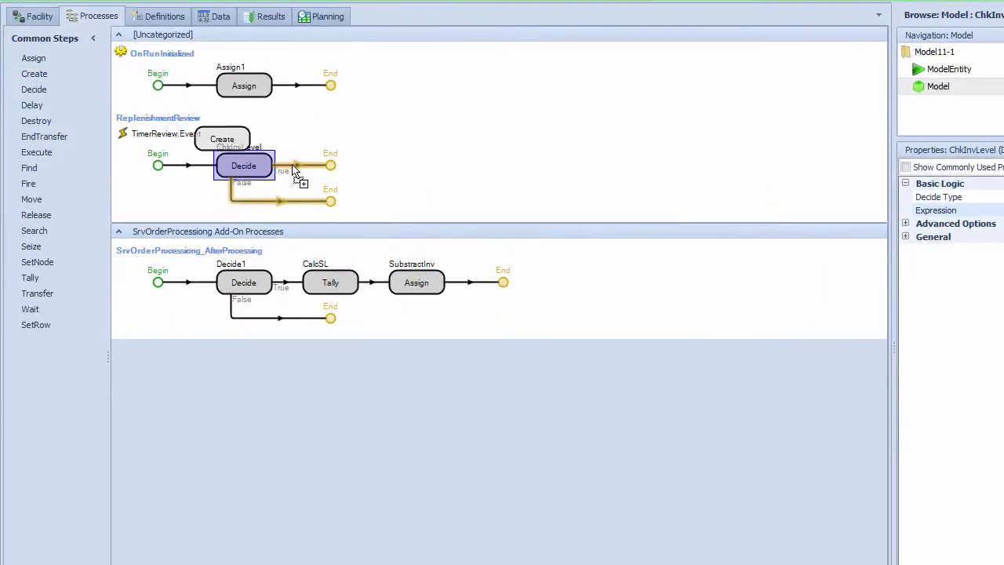
{"action": "left_click_drag", "start_coordinate": [294, 171], "coordinate": [321, 173]}
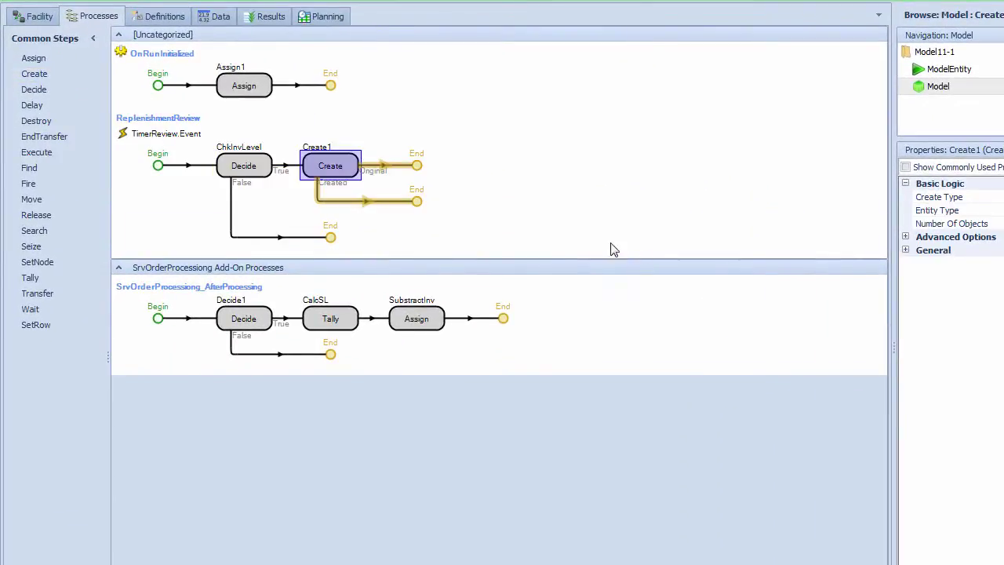
{"action": "left_click", "coordinate": [335, 167]}
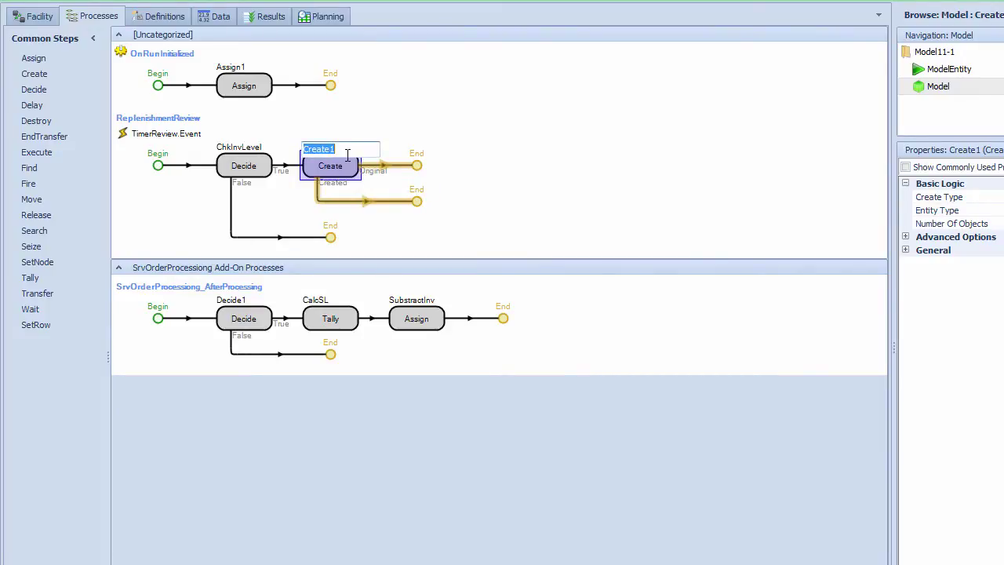
{"action": "type", "text": "Pl"}
{"action": "type", "text": "aceOrd"}
{"action": "type", "text": "ers"}
{"action": "type", "text": "Supp"}
{"action": "type", "text": "lier"}
{"action": "key", "text": "Return"}
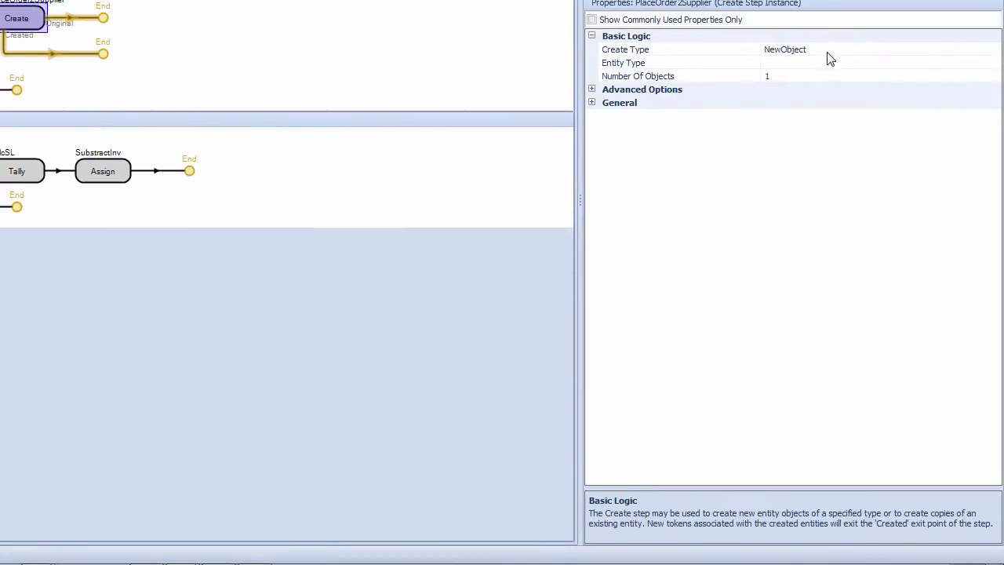
Set PlaceOrder2Supplier's entity type to Replenishment and expand its advanced options
{"action": "left_click", "coordinate": [827, 54]}
{"action": "left_click", "coordinate": [880, 61]}
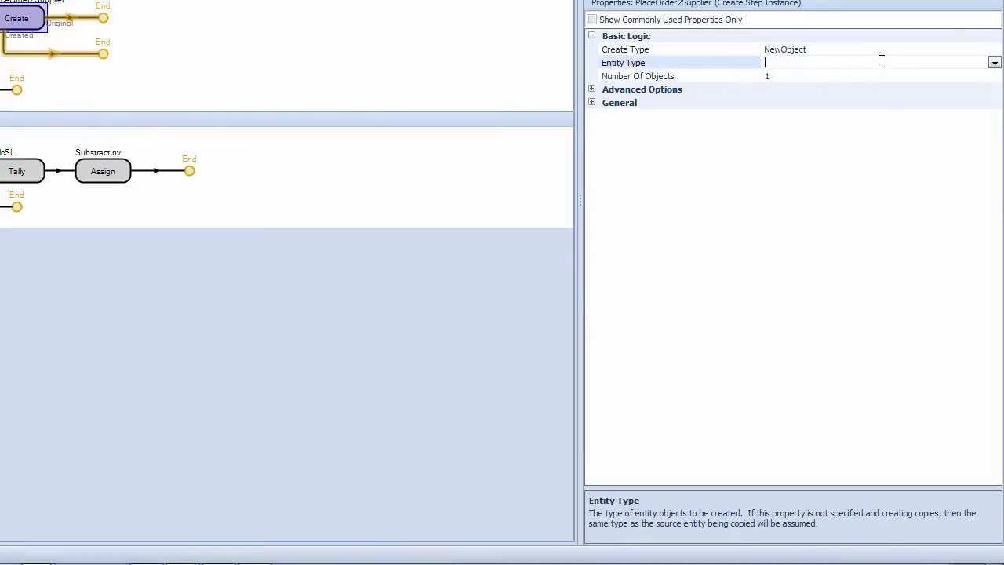
{"action": "left_click", "coordinate": [993, 64]}
{"action": "left_click", "coordinate": [803, 117]}
{"action": "left_click", "coordinate": [596, 92]}
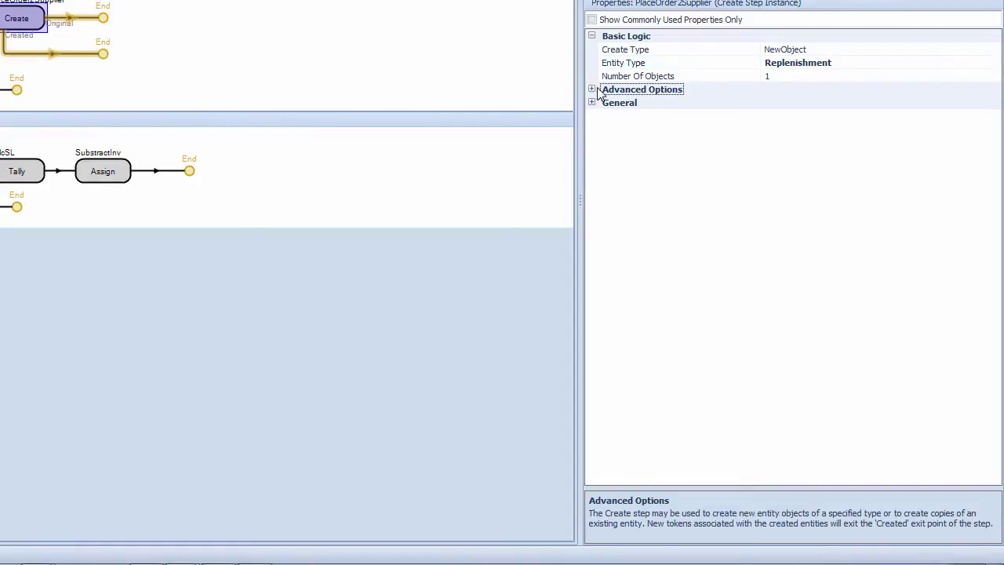
{"action": "left_click", "coordinate": [592, 90]}
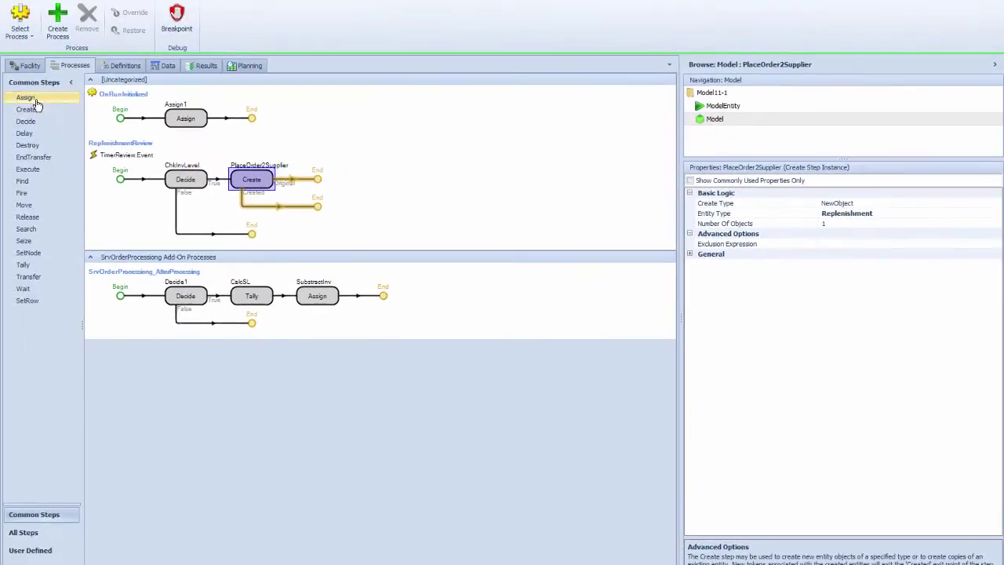
Add an Assign step on the Created branch that assigns ModelEntity.OrderAmt
{"action": "left_click_drag", "start_coordinate": [25, 97], "coordinate": [317, 207]}
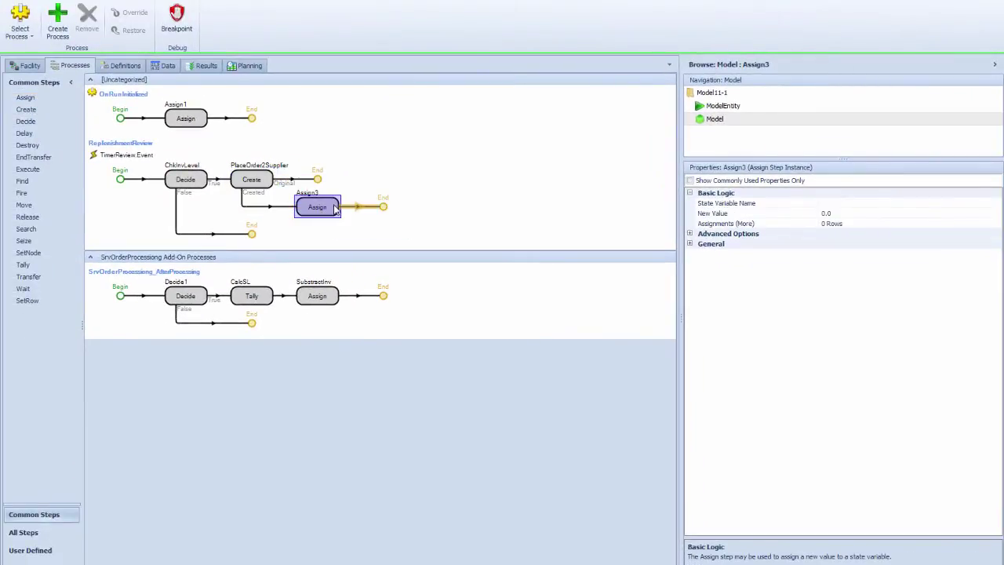
{"action": "left_click", "coordinate": [906, 214]}
{"action": "left_click", "coordinate": [906, 204]}
{"action": "left_click", "coordinate": [997, 204]}
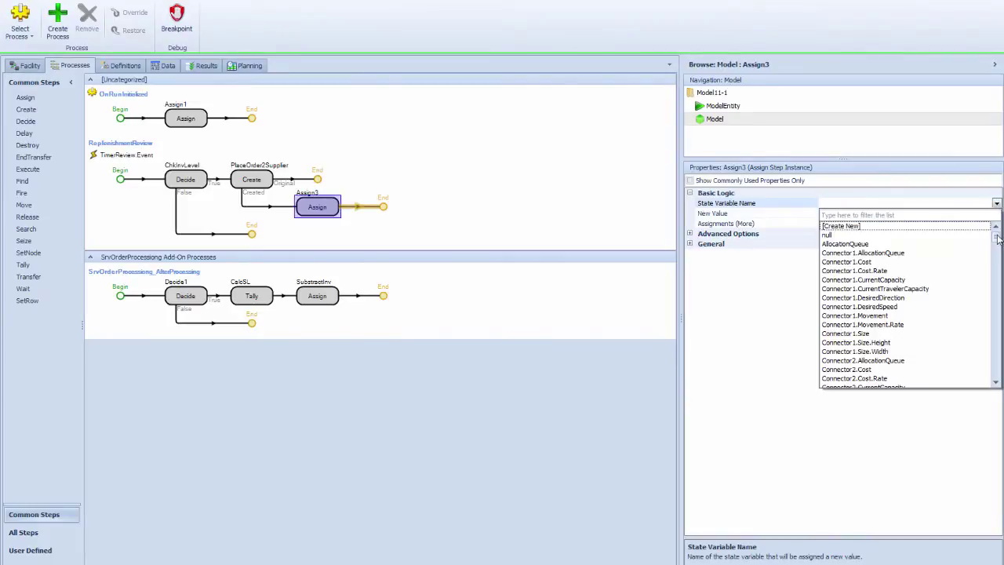
{"action": "left_click_drag", "start_coordinate": [997, 234], "coordinate": [997, 293]}
{"action": "left_click", "coordinate": [884, 316]}
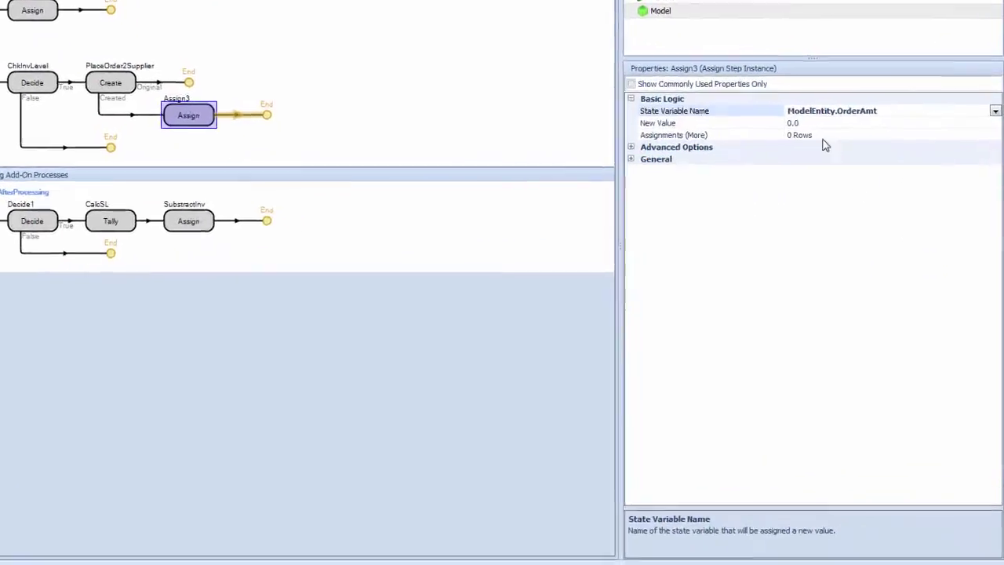
Enter the new value expression OrderUpToQty - StaInventory - StaOnOrder
{"action": "left_click", "coordinate": [839, 212]}
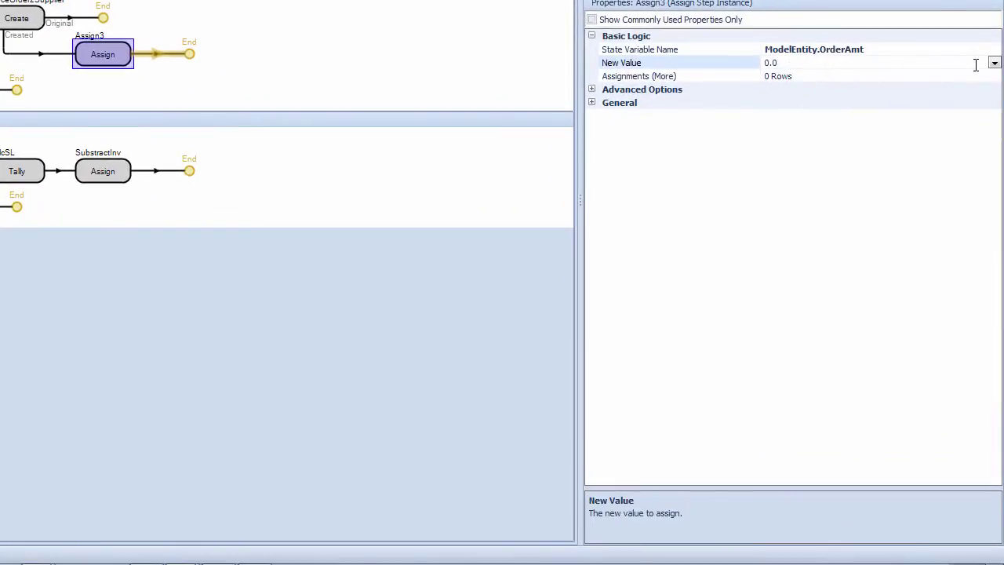
{"action": "left_click", "coordinate": [994, 62]}
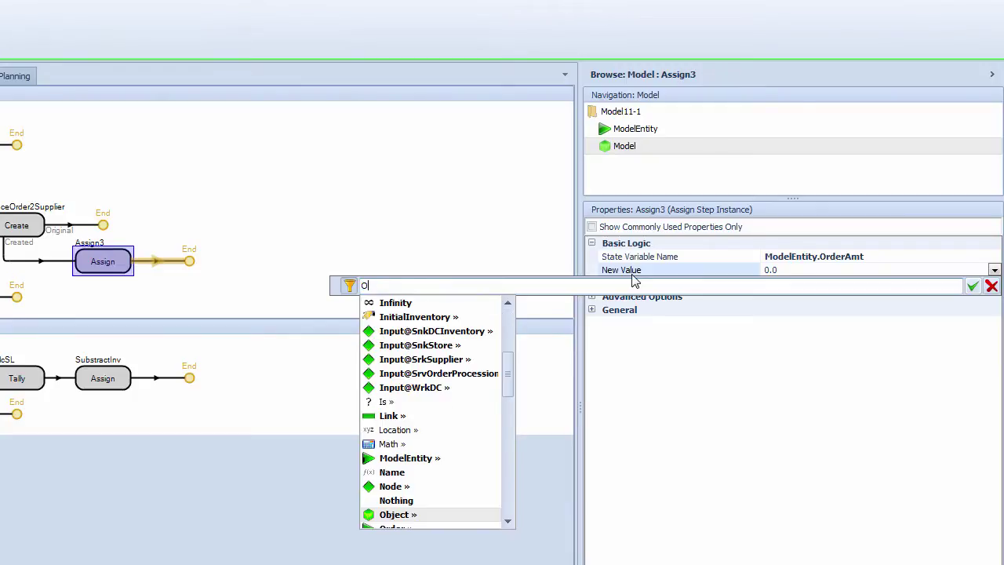
{"action": "type", "text": "rder"}
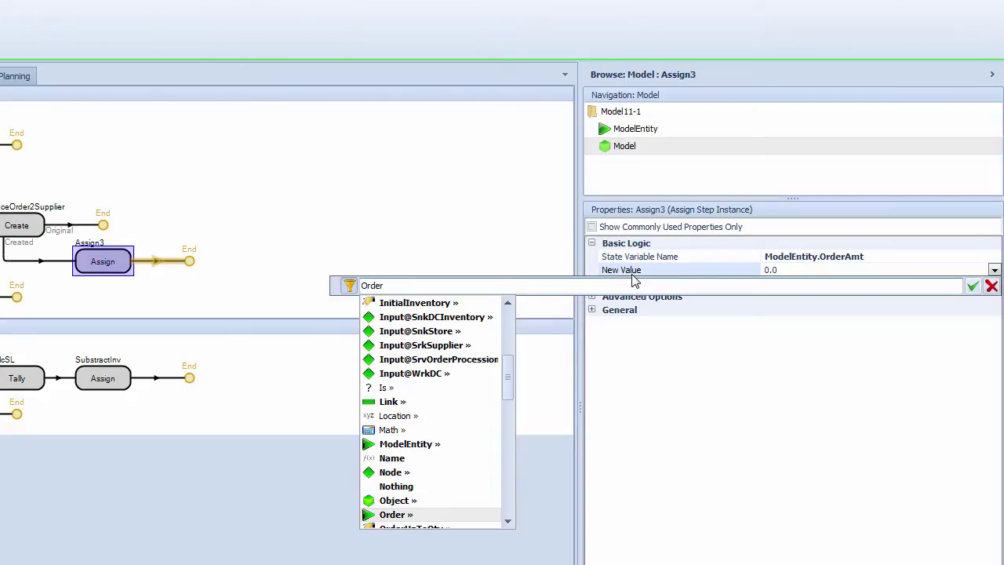
{"action": "key", "text": "Down"}
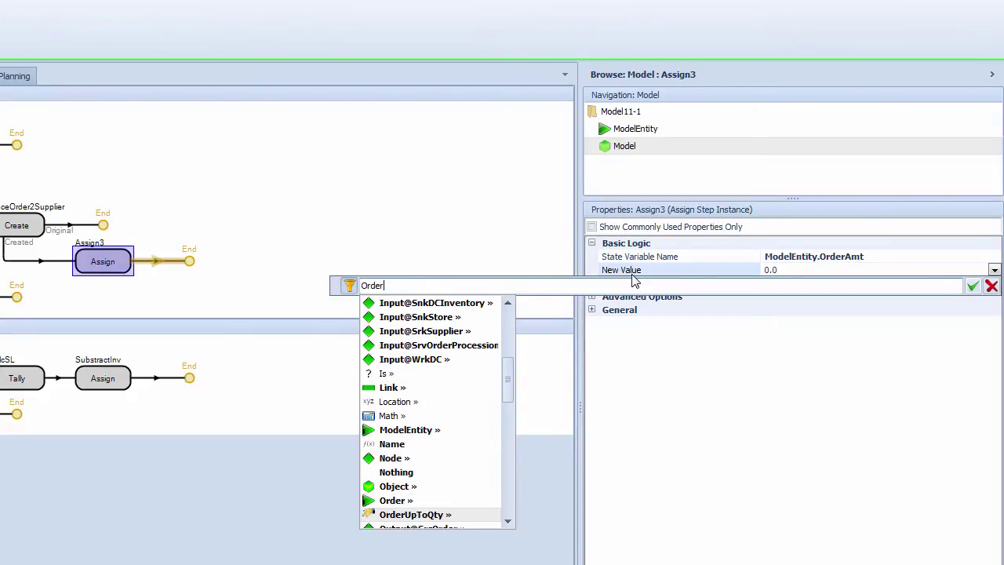
{"action": "key", "text": "Return"}
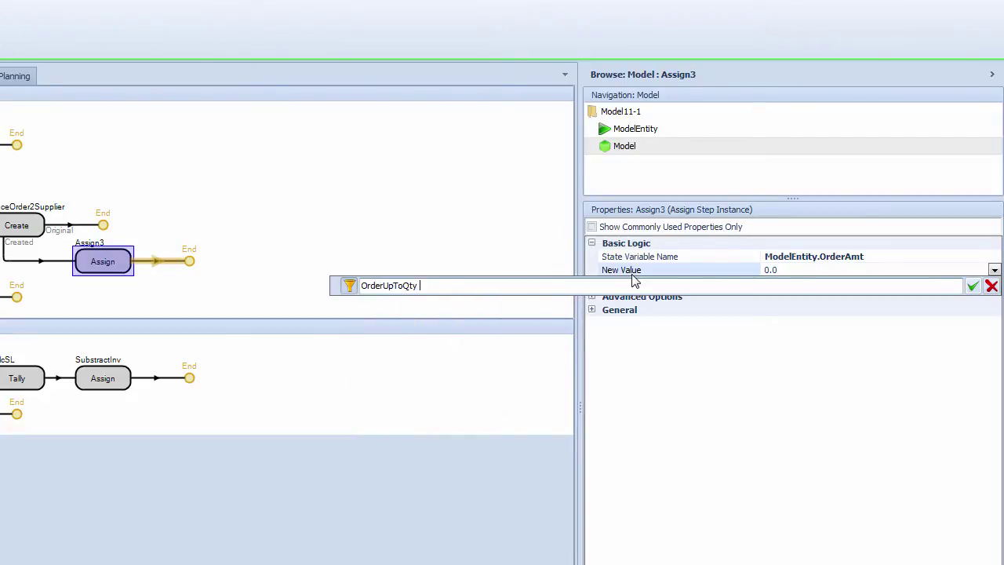
{"action": "type", "text": "- Sta"}
{"action": "key", "text": "Return"}
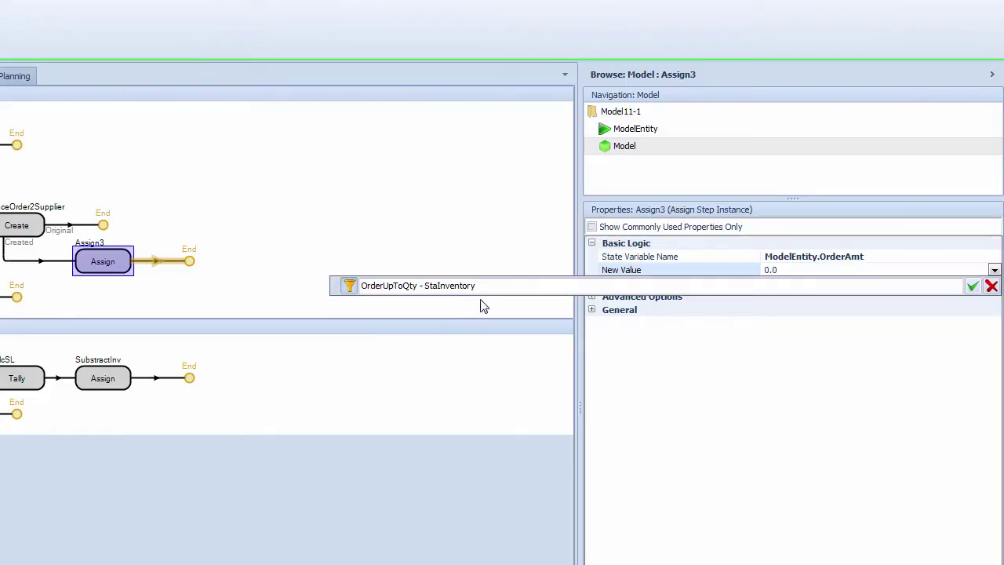
{"action": "type", "text": "- St"}
{"action": "key", "text": "Down"}
{"action": "key", "text": "Down"}
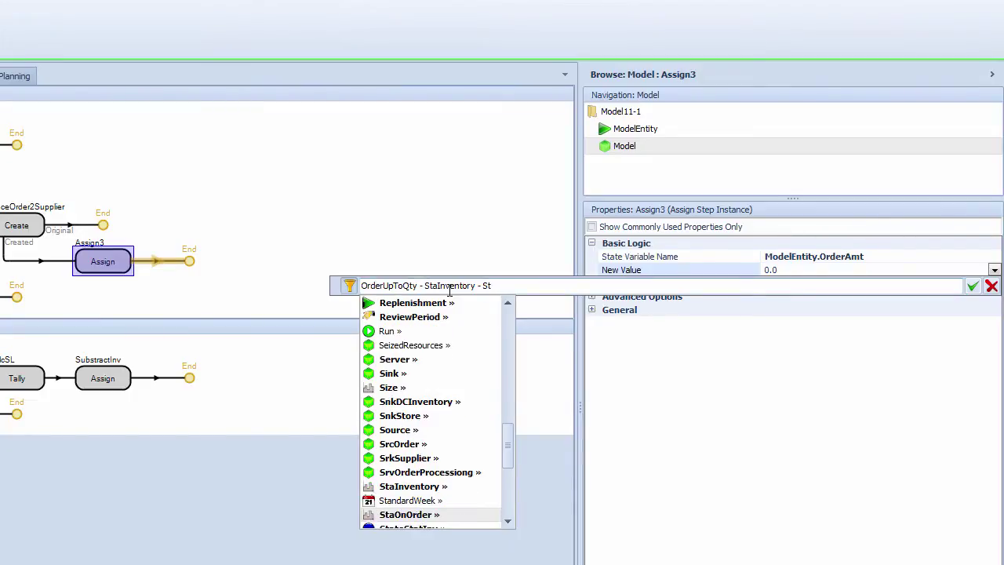
{"action": "key", "text": "Return"}
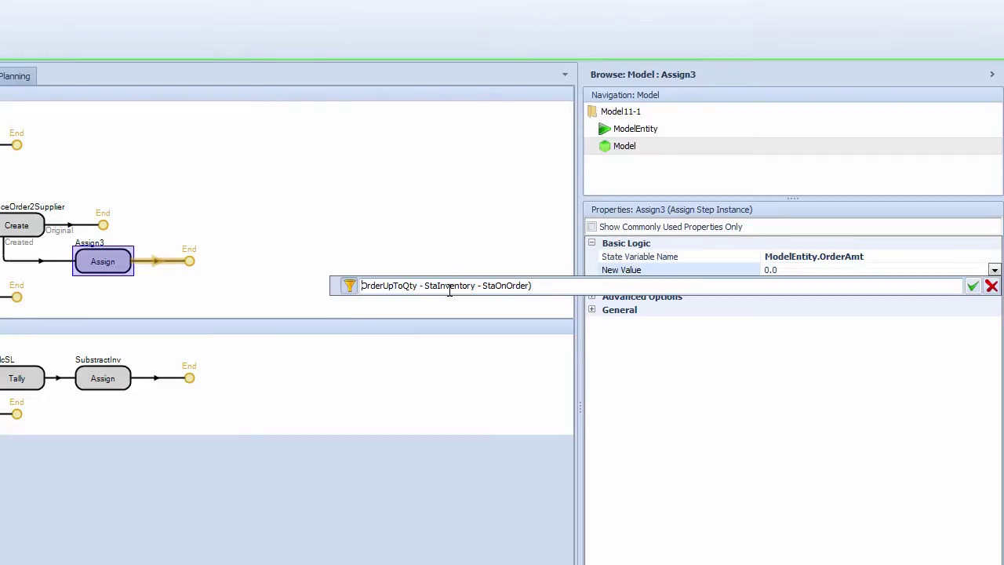
{"action": "type", "text": "("}
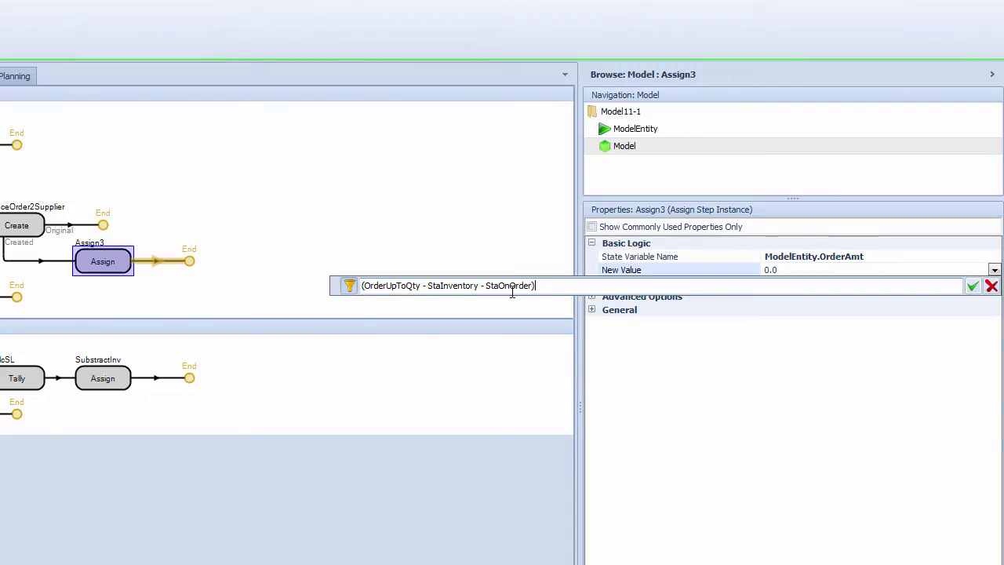
Wrap the expression as Math.Max(0, OrderUpToQty - StaInventory - StaOnOrder) and confirm it
{"action": "left_click", "coordinate": [362, 287]}
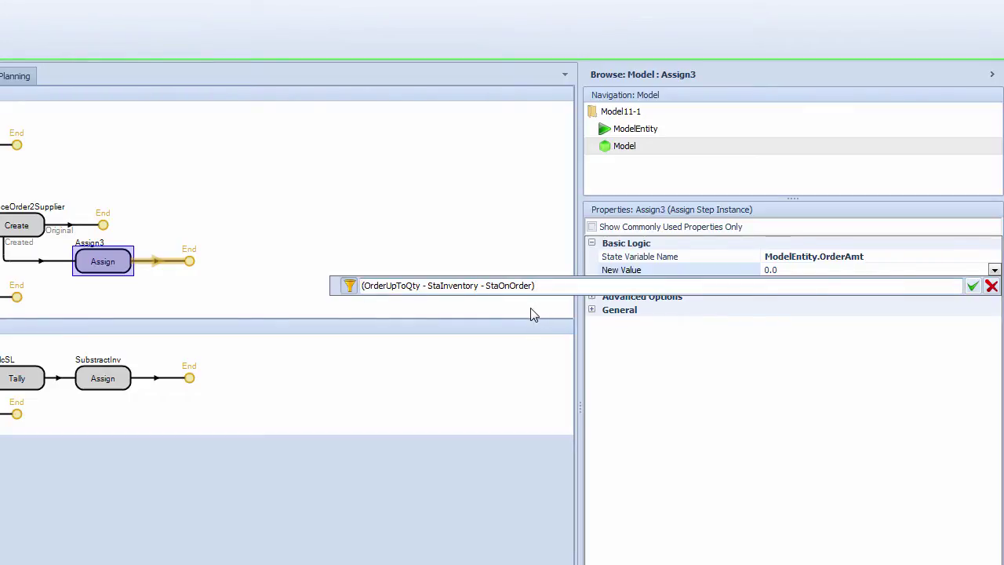
{"action": "type", "text": "Math"}
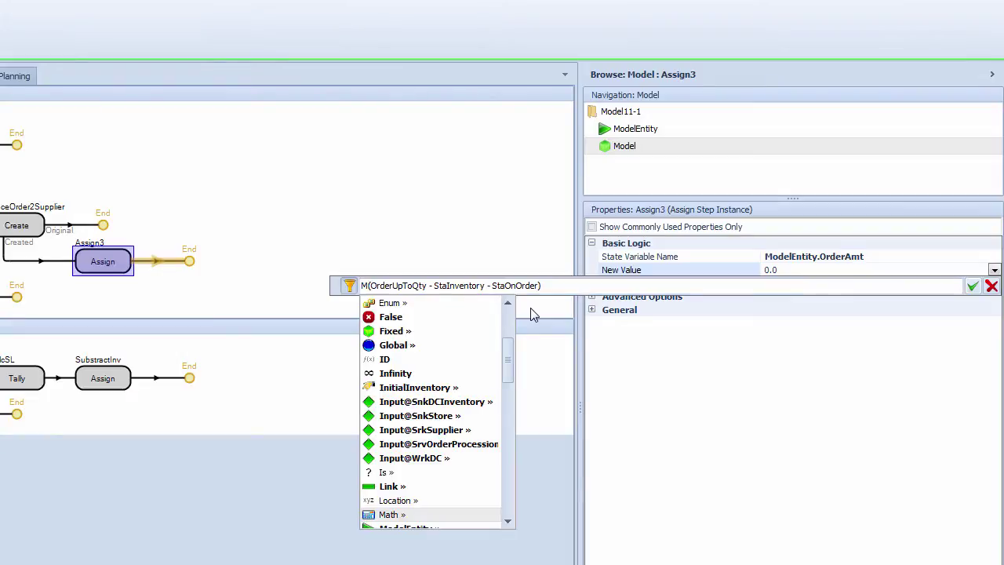
{"action": "type", "text": ".Ma"}
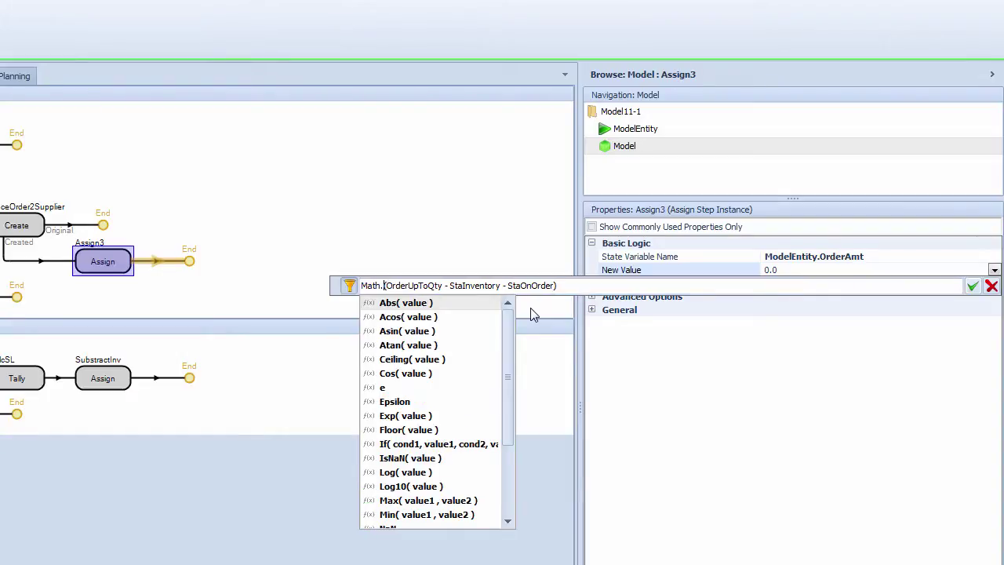
{"action": "type", "text": "x("}
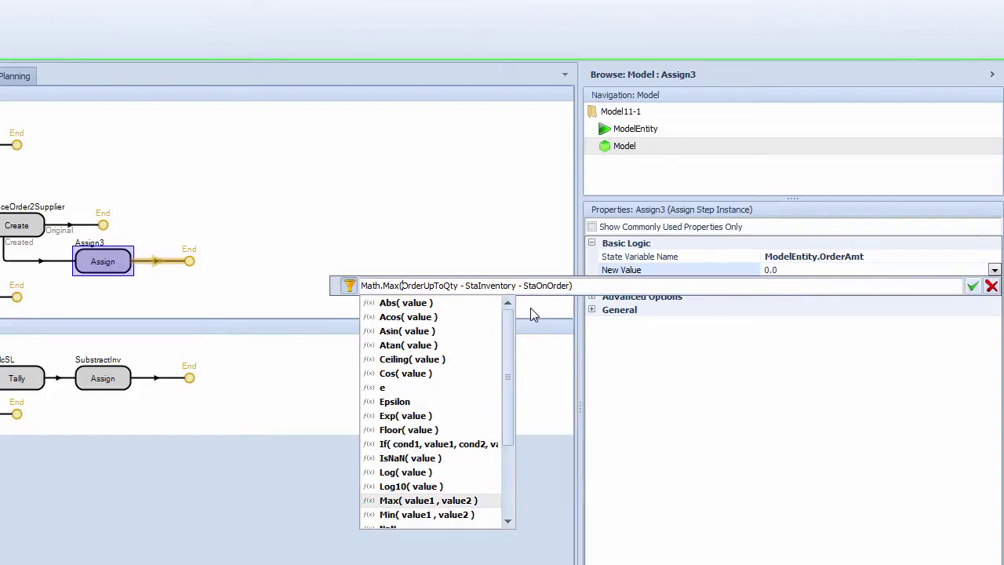
{"action": "type", "text": "0,"}
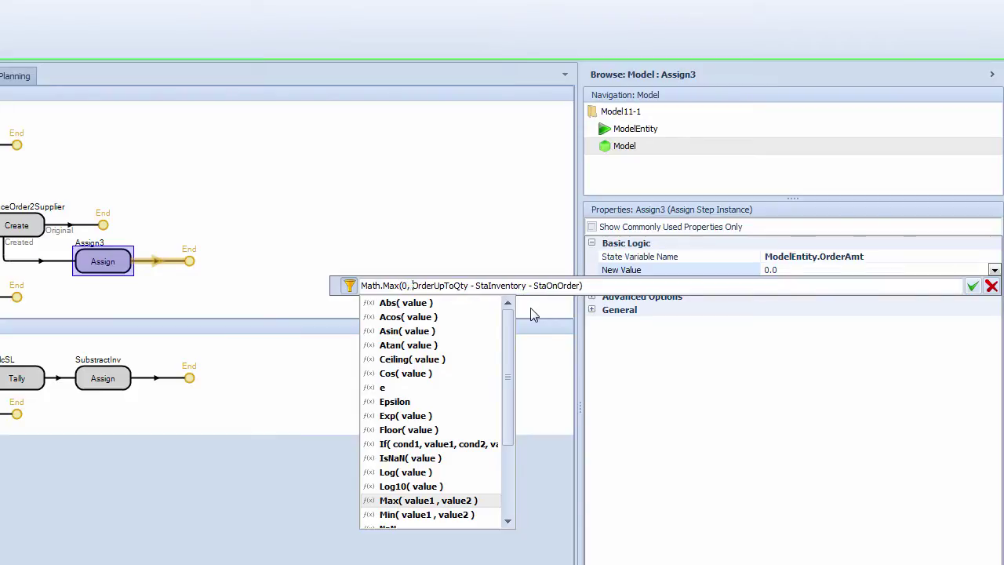
{"action": "key", "text": "Escape"}
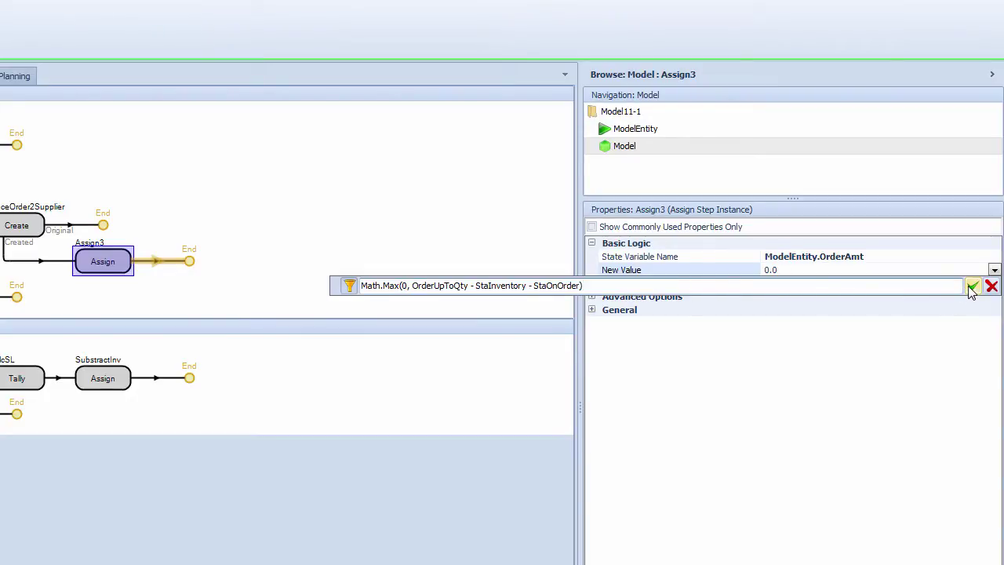
{"action": "left_click", "coordinate": [971, 287]}
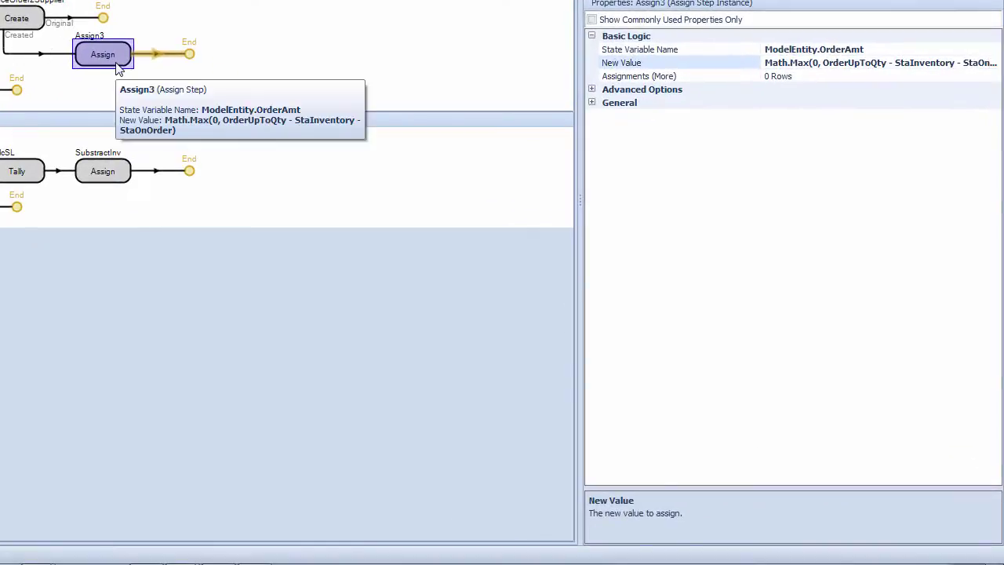
Paste a copy of Assign3 after it and set its state variable to StaOnOrder
{"action": "key", "text": "ctrl+v"}
{"action": "left_click", "coordinate": [192, 54]}
{"action": "left_click", "coordinate": [883, 49]}
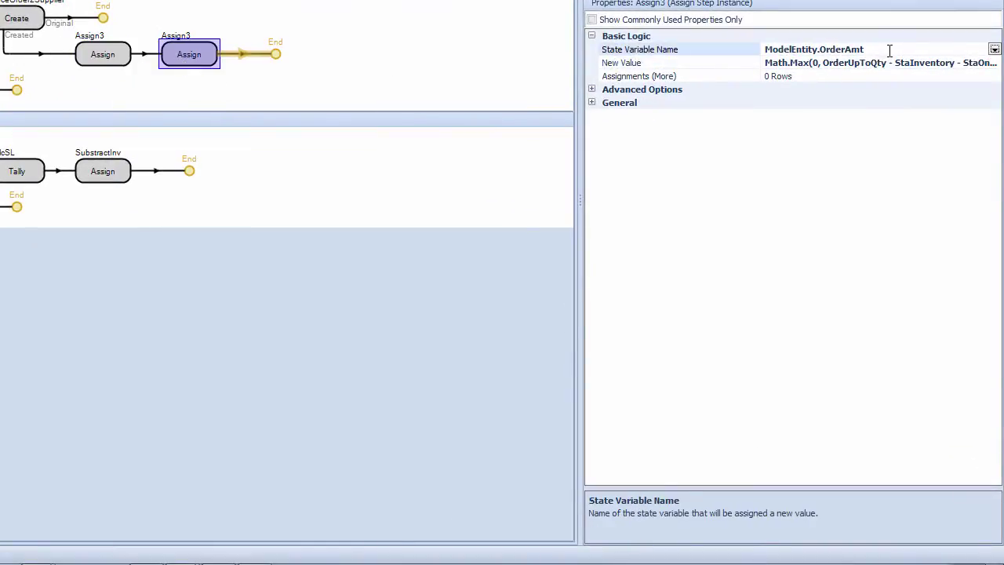
{"action": "left_click", "coordinate": [994, 49]}
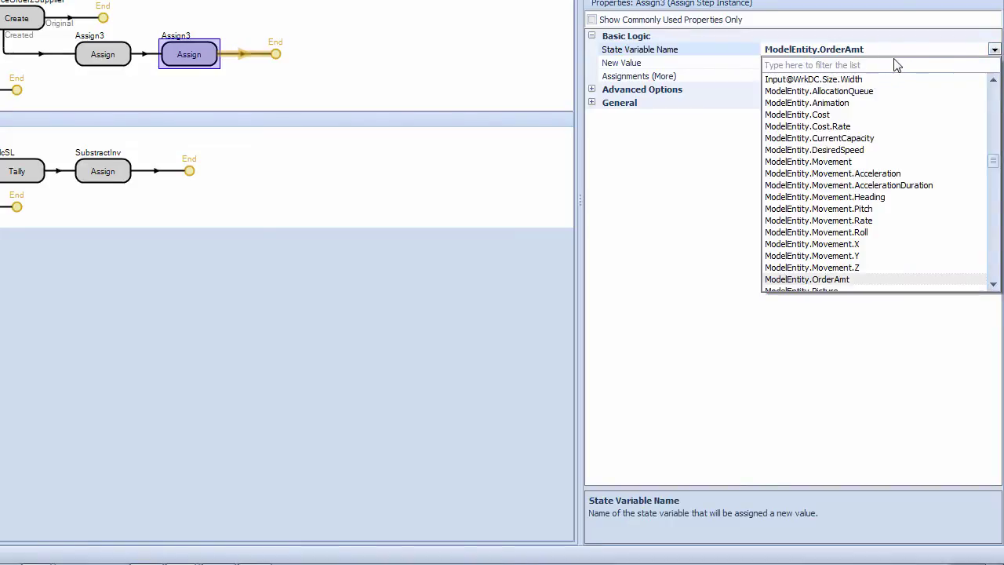
{"action": "scroll", "coordinate": [882, 66], "scroll_direction": "up", "scroll_amount": 10}
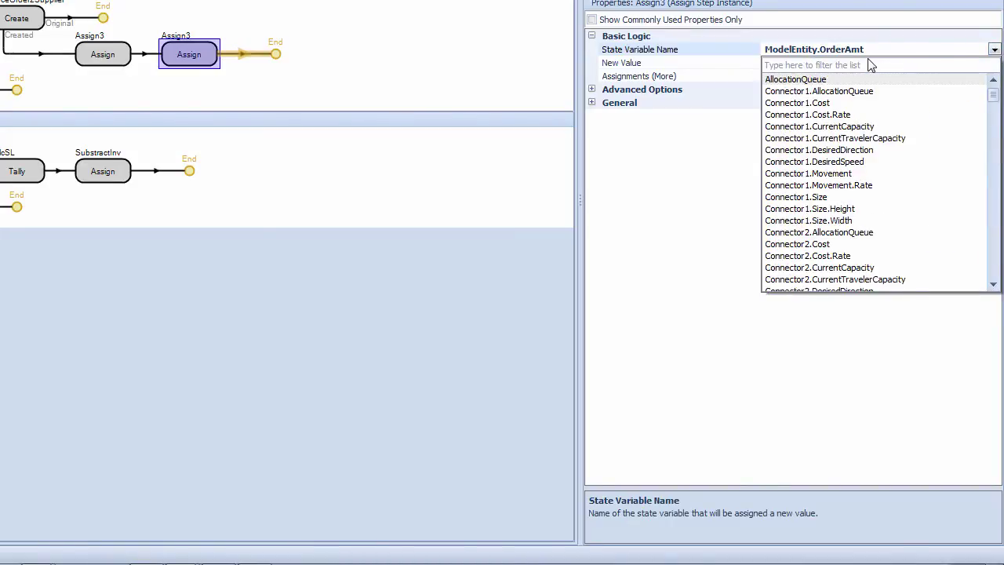
{"action": "left_click", "coordinate": [853, 63]}
{"action": "type", "text": "Sta"}
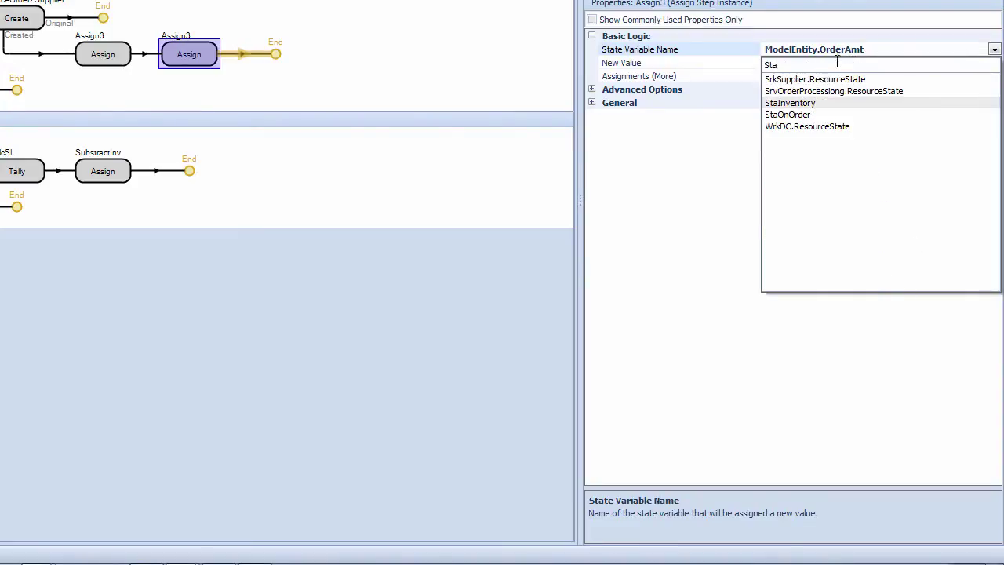
{"action": "left_click", "coordinate": [804, 115]}
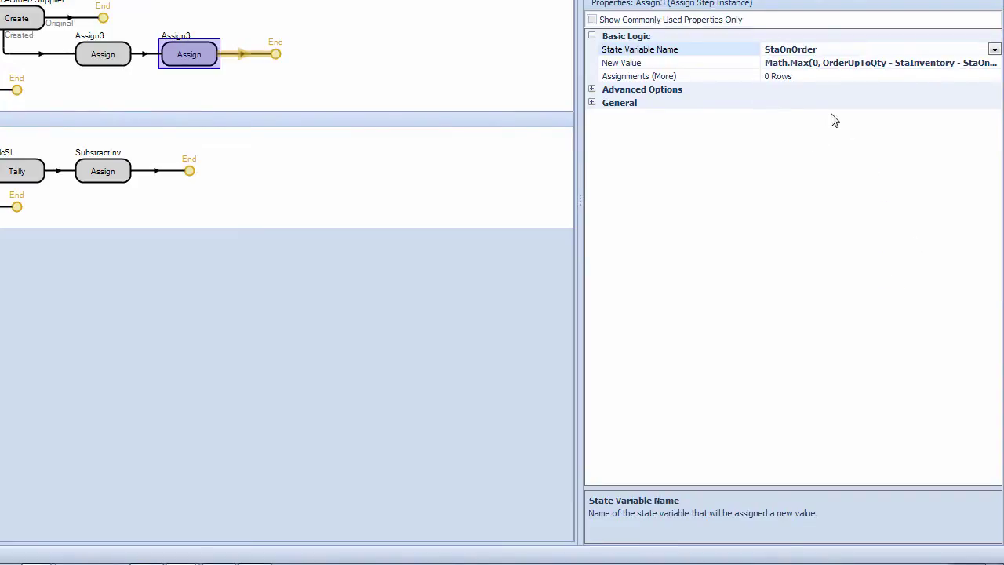
Set the new value to StaOnOrder + ModelEntity.OrderAmt
{"action": "left_click", "coordinate": [997, 67]}
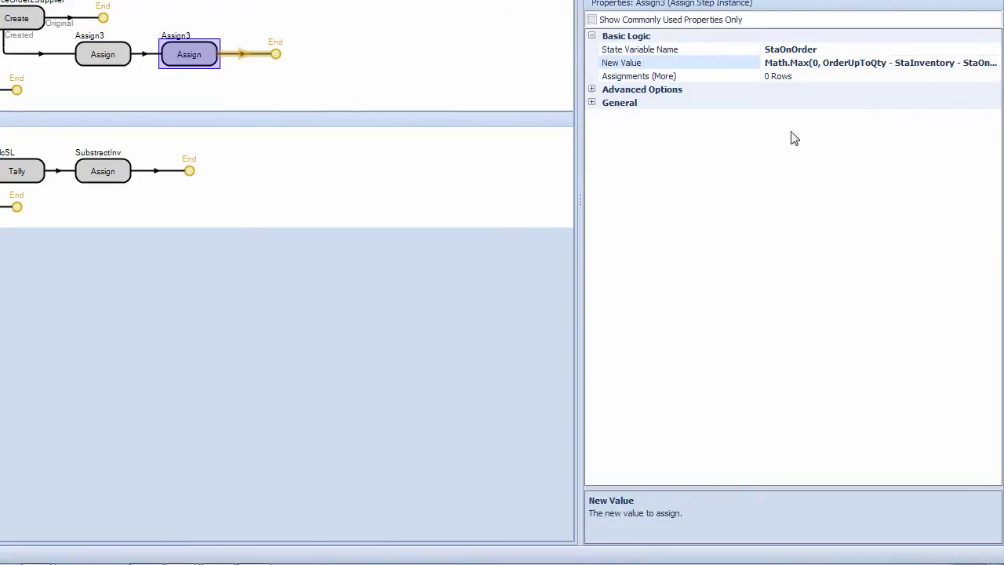
{"action": "left_click", "coordinate": [953, 66]}
{"action": "left_click", "coordinate": [995, 65]}
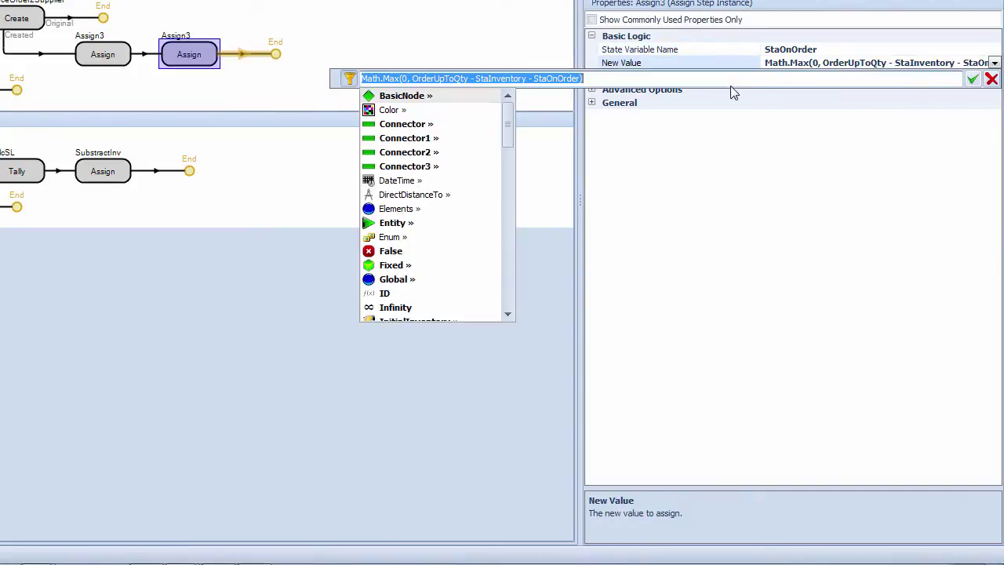
{"action": "type", "text": "Stat"}
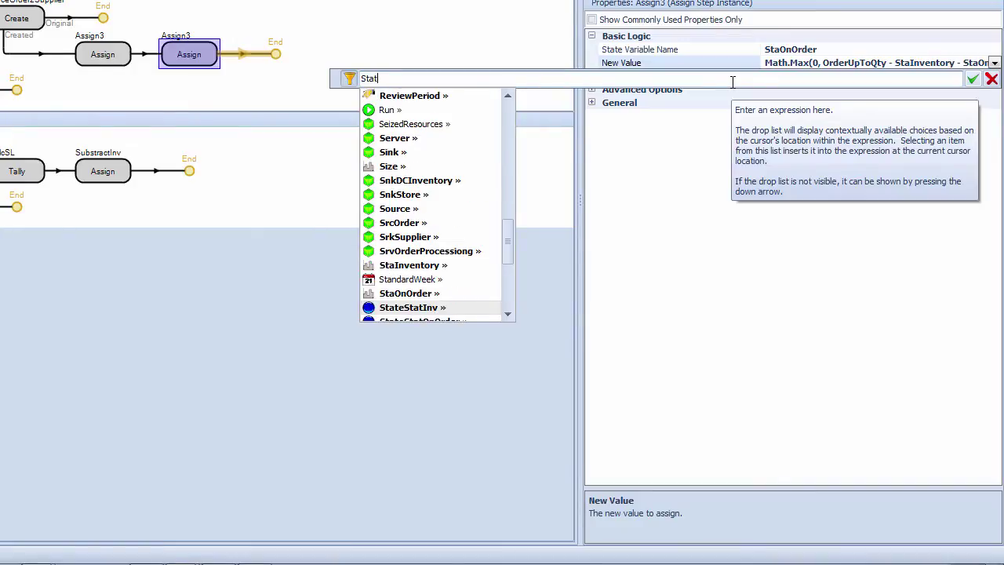
{"action": "type", "text": "O"}
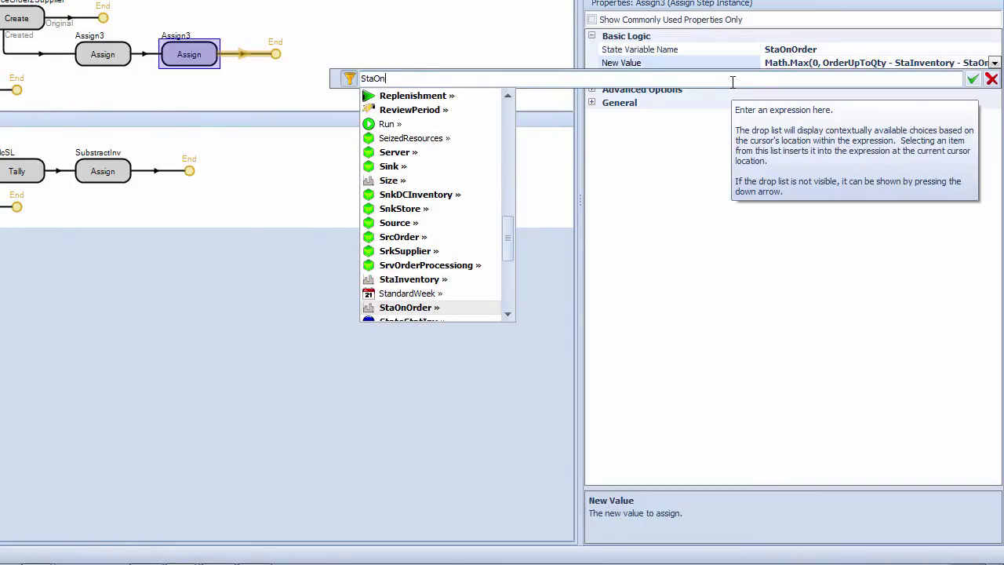
{"action": "type", "text": "n"}
{"action": "key", "text": "Return"}
{"action": "type", "text": "+ M"}
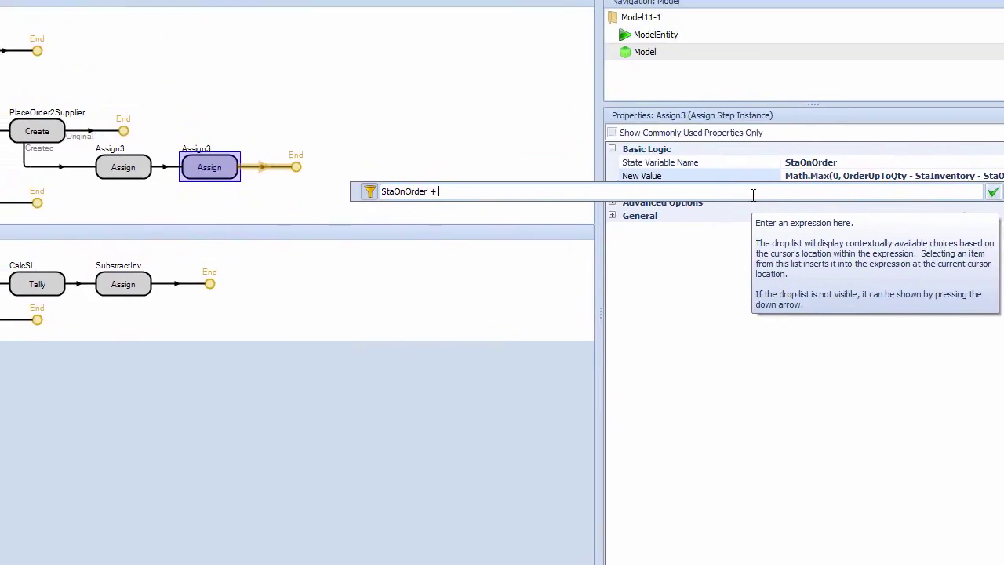
{"action": "type", "text": "od"}
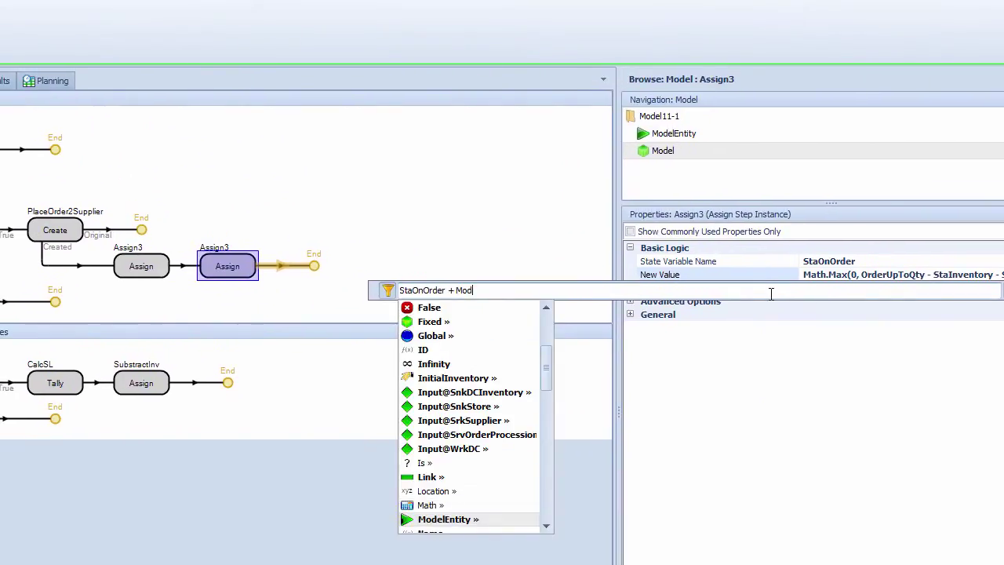
{"action": "type", "text": "elEntity.O"}
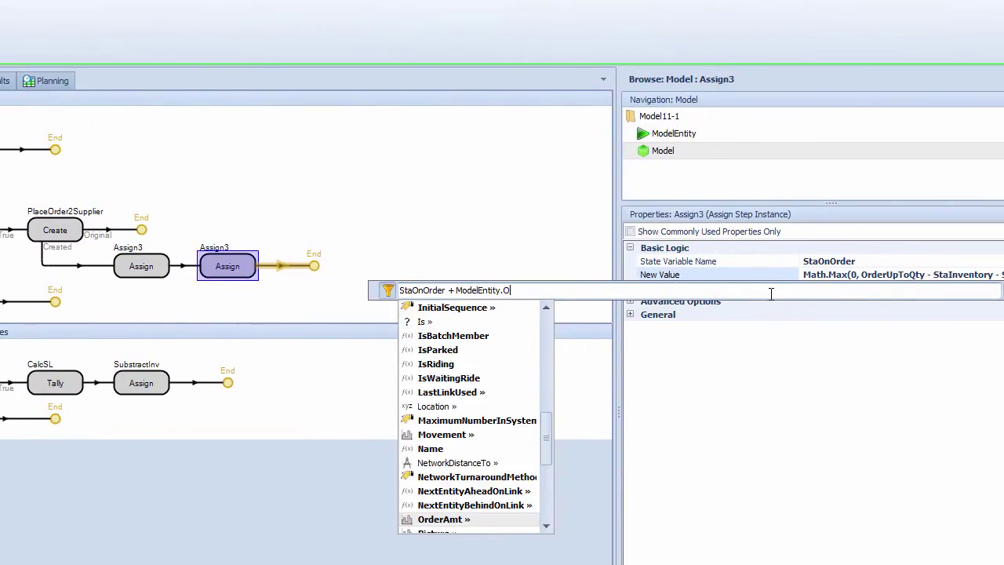
{"action": "key", "text": "Return"}
{"action": "key", "text": "Return"}
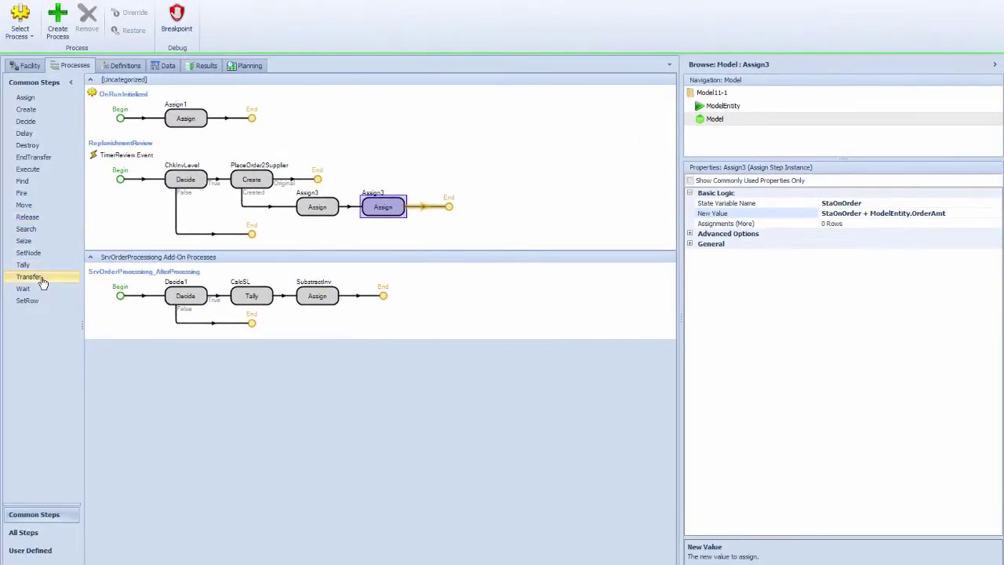
Add a Transfer step after the second assign with destination node Input@SrkSupplier
{"action": "left_click_drag", "start_coordinate": [47, 280], "coordinate": [428, 206]}
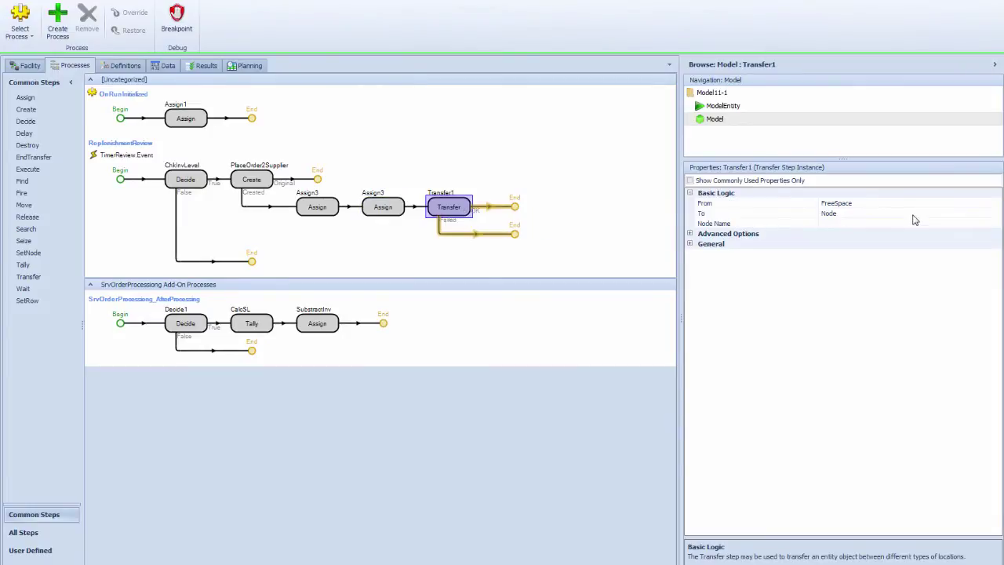
{"action": "left_click", "coordinate": [851, 224]}
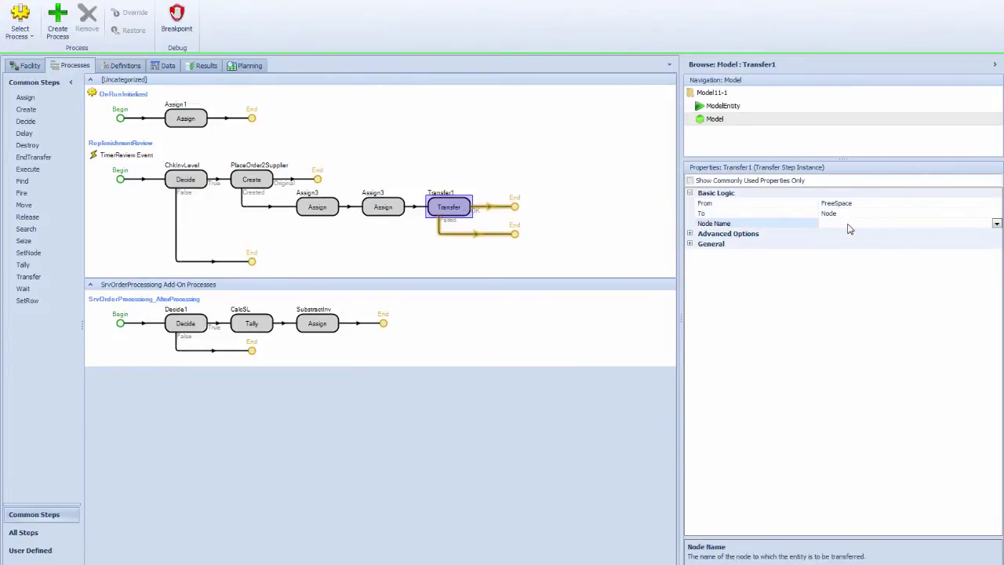
{"action": "left_click", "coordinate": [996, 224]}
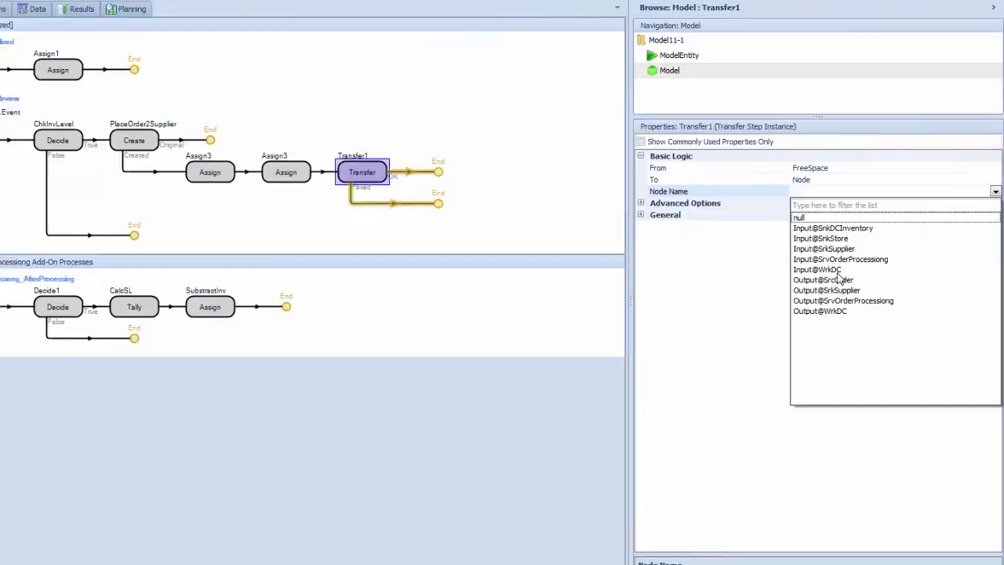
{"action": "left_click", "coordinate": [836, 248]}
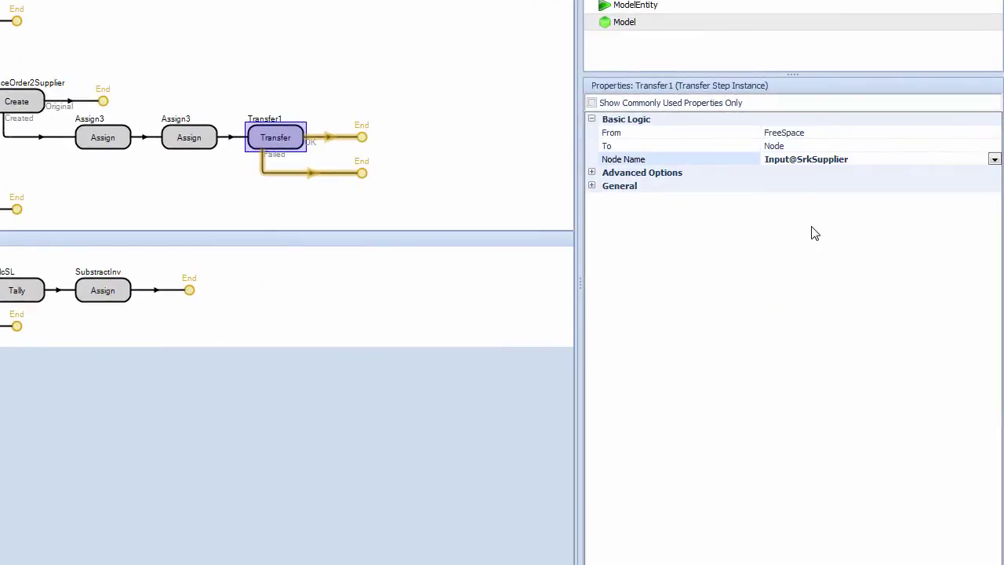
{"action": "left_click", "coordinate": [994, 159]}
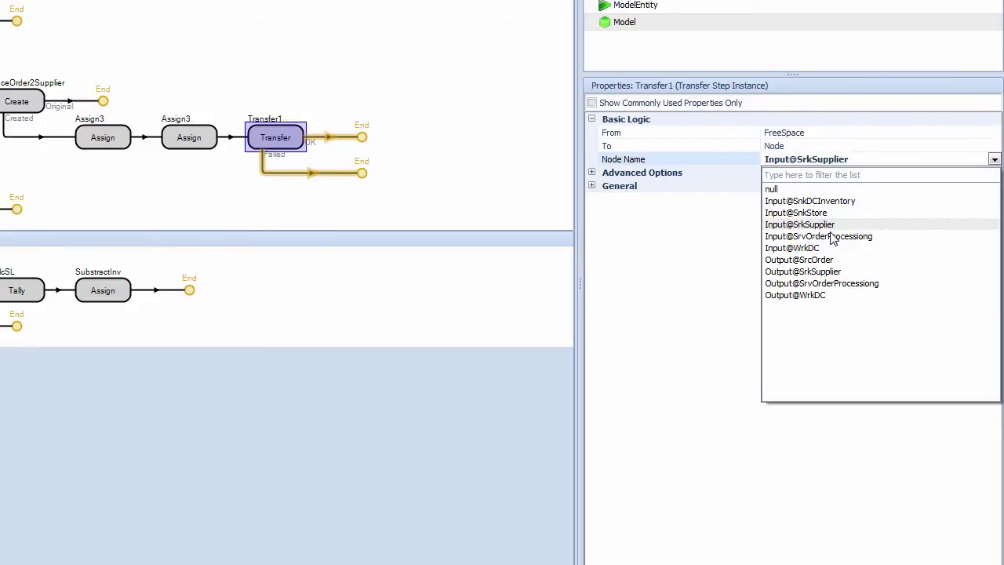
{"action": "key", "text": "Escape"}
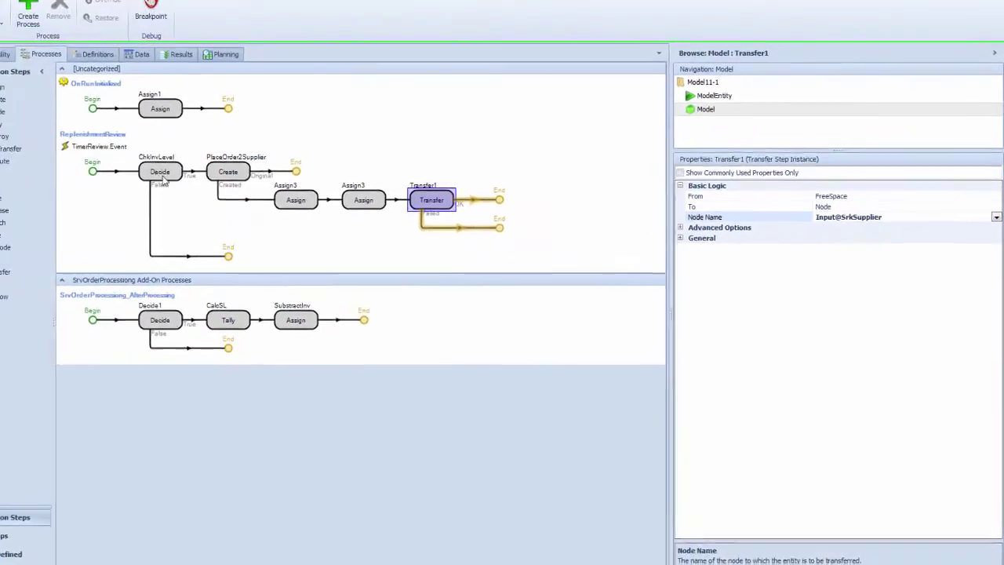
Review ChkInvLevel, PlaceOrder2Supplier, both assigns and Transfer1, then return to the Facility view
{"action": "left_click", "coordinate": [162, 174]}
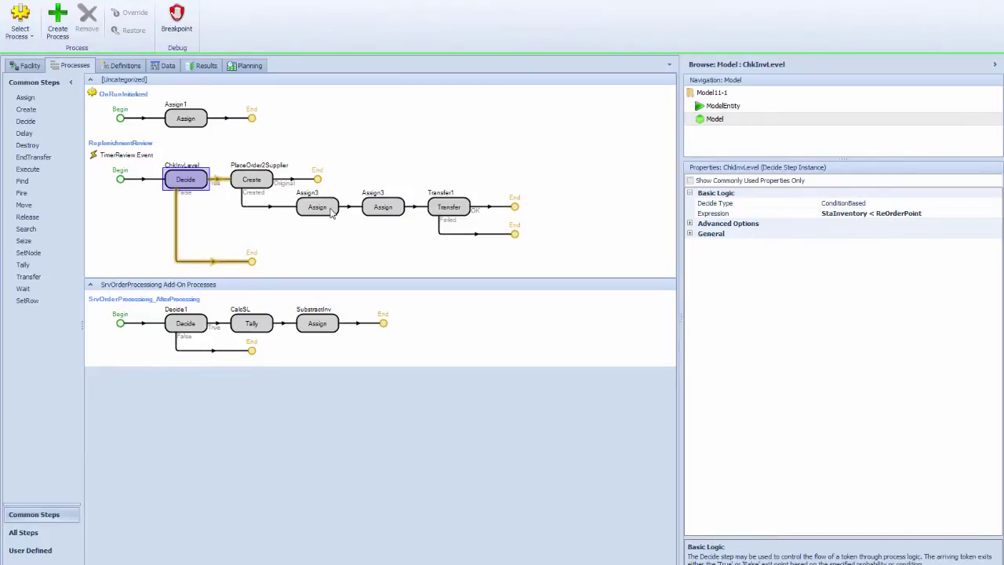
{"action": "left_click", "coordinate": [259, 185]}
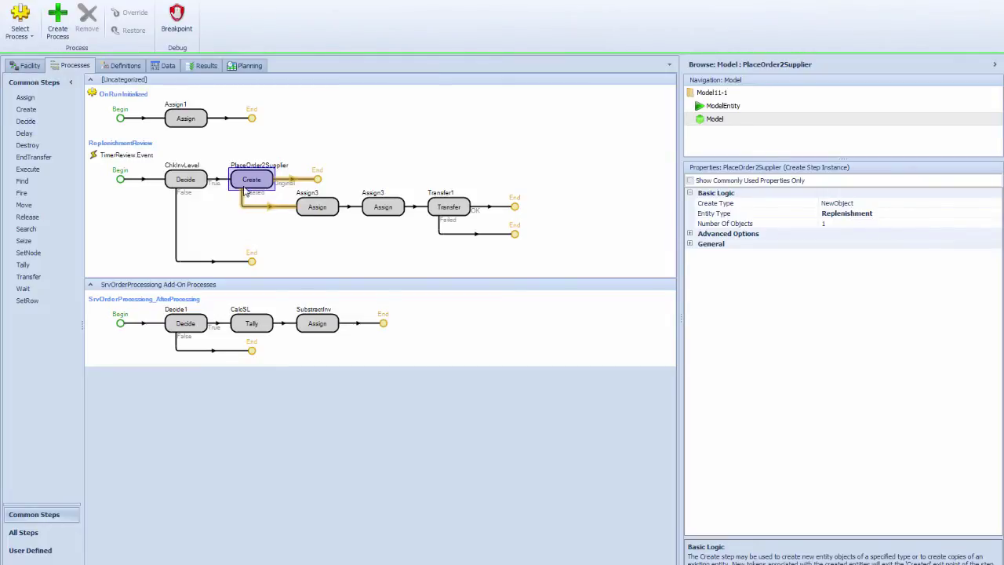
{"action": "left_click", "coordinate": [319, 210]}
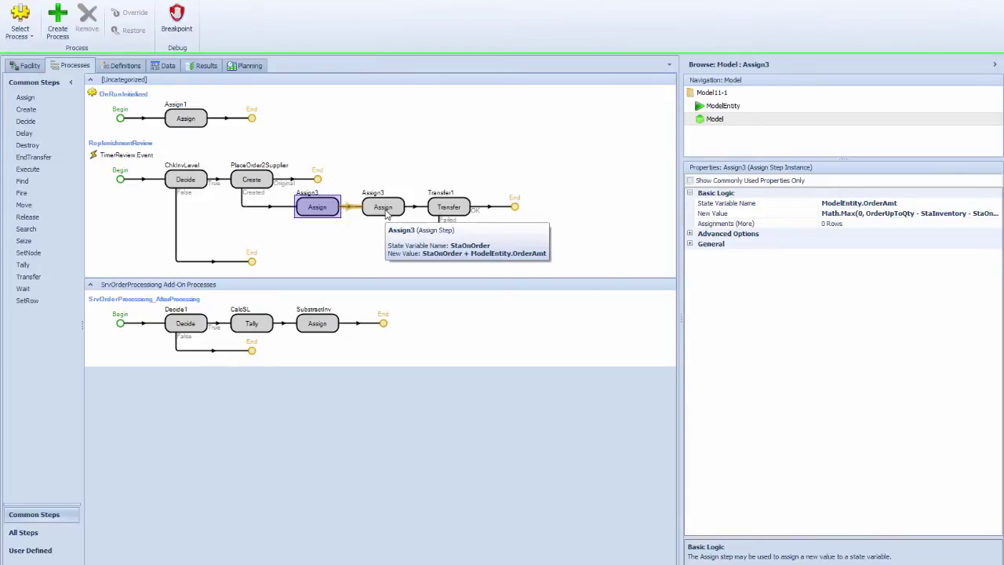
{"action": "left_click", "coordinate": [385, 214]}
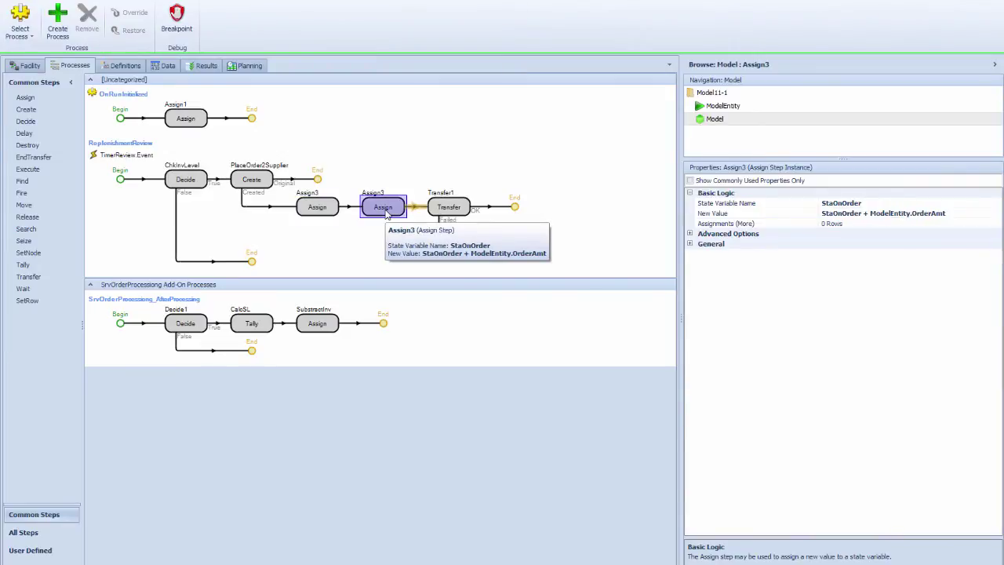
{"action": "left_click", "coordinate": [442, 213]}
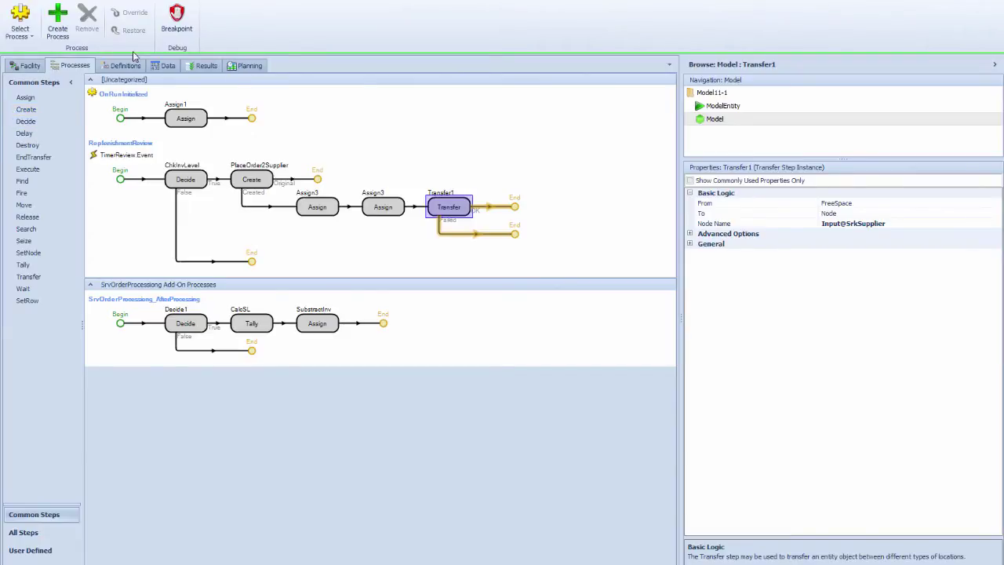
{"action": "left_click", "coordinate": [30, 65]}
Select WrkDC and create a new process from its Finished Good Operation add-on trigger
{"action": "left_click", "coordinate": [364, 283]}
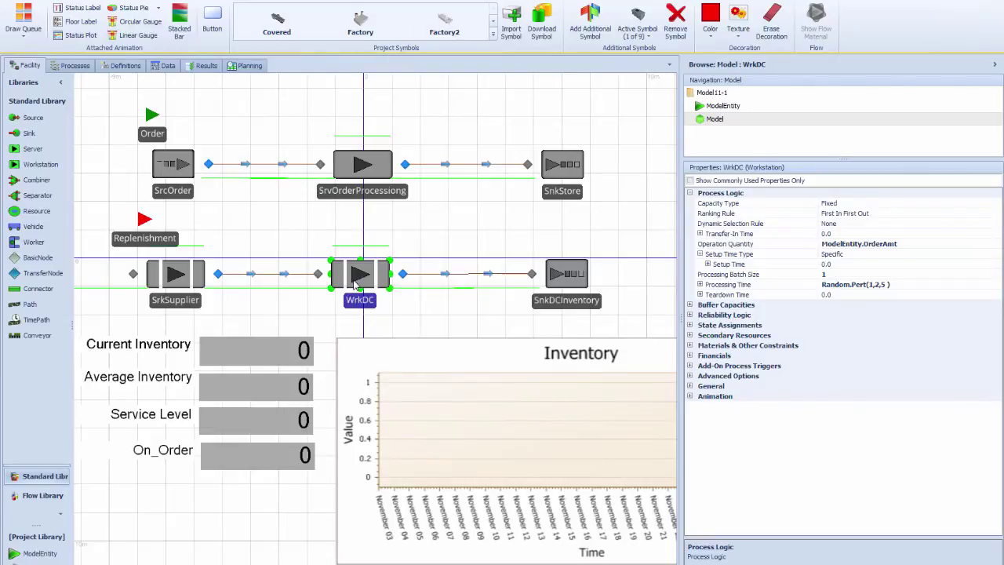
{"action": "left_click", "coordinate": [691, 366]}
{"action": "scroll", "coordinate": [789, 382], "scroll_direction": "down", "scroll_amount": 2}
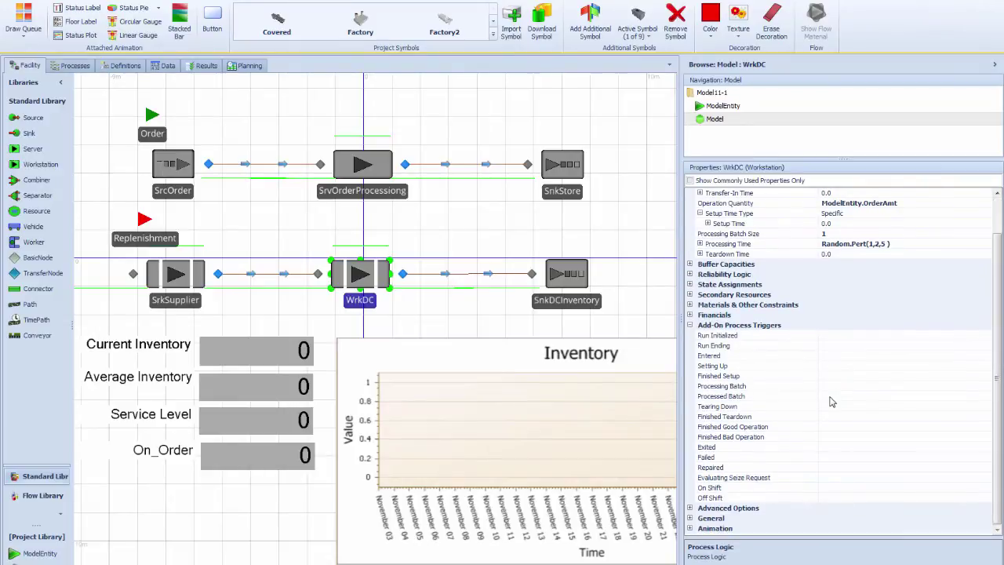
{"action": "double_click", "coordinate": [745, 431]}
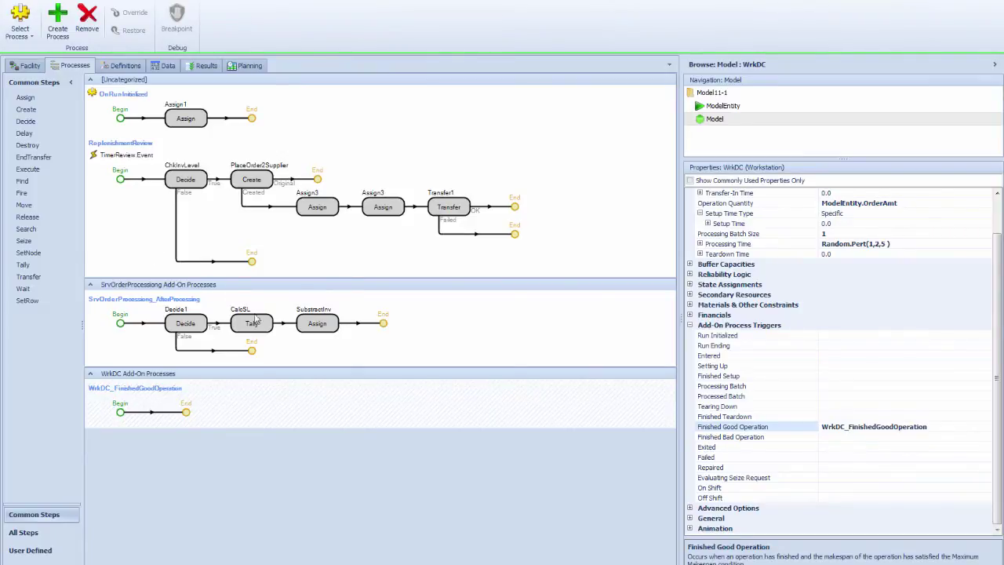
Copy Assign3 into WrkDC_FinishedGoodOperation and make it assign StaInventory
{"action": "left_click", "coordinate": [346, 213]}
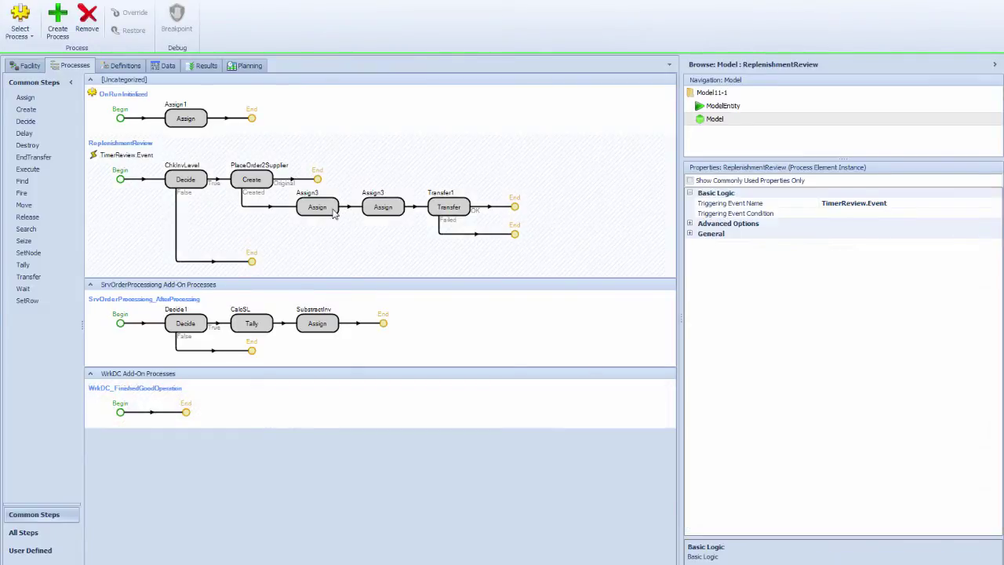
{"action": "left_click", "coordinate": [334, 212]}
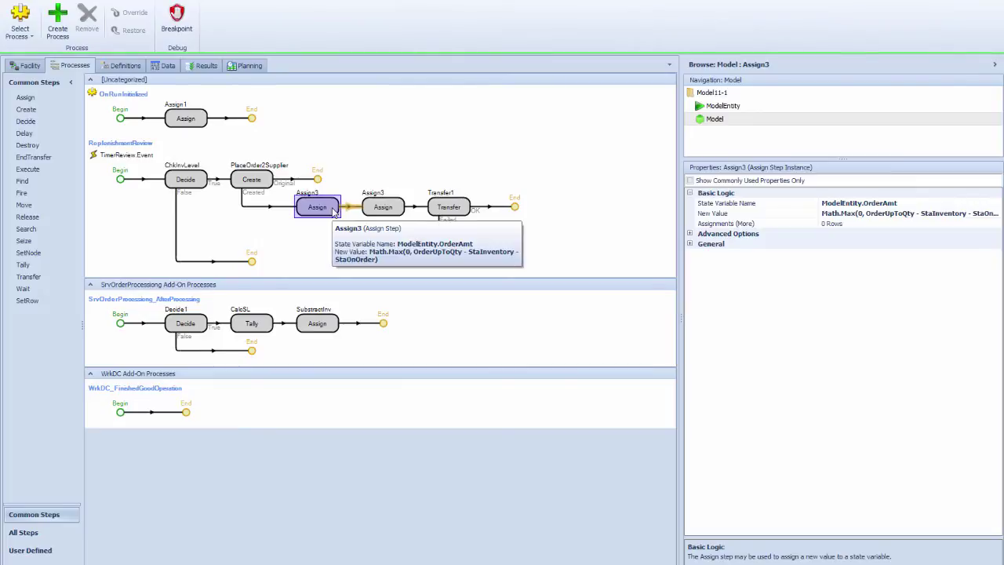
{"action": "left_click_drag", "start_coordinate": [334, 212], "coordinate": [192, 412]}
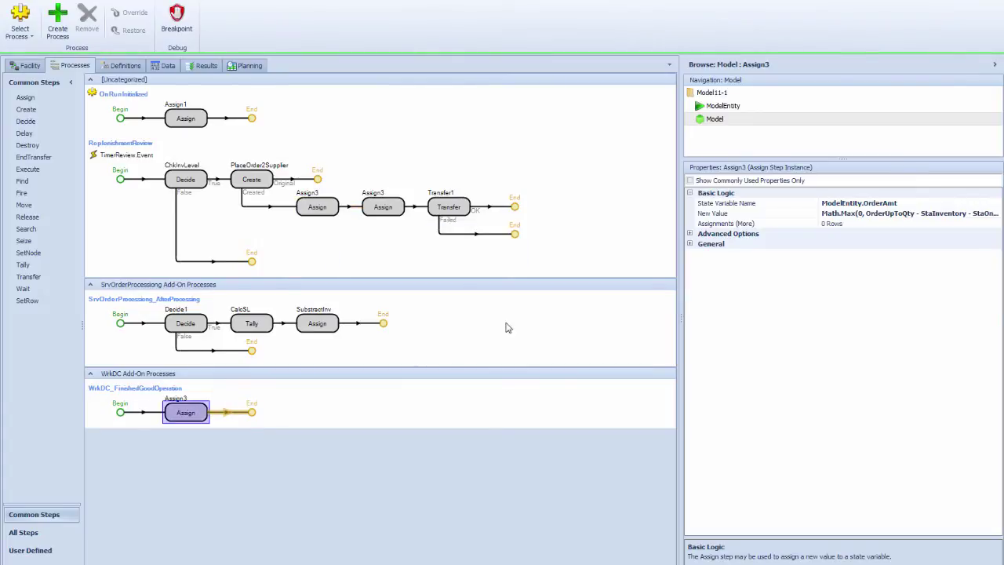
{"action": "left_click", "coordinate": [908, 207]}
{"action": "left_click", "coordinate": [996, 203]}
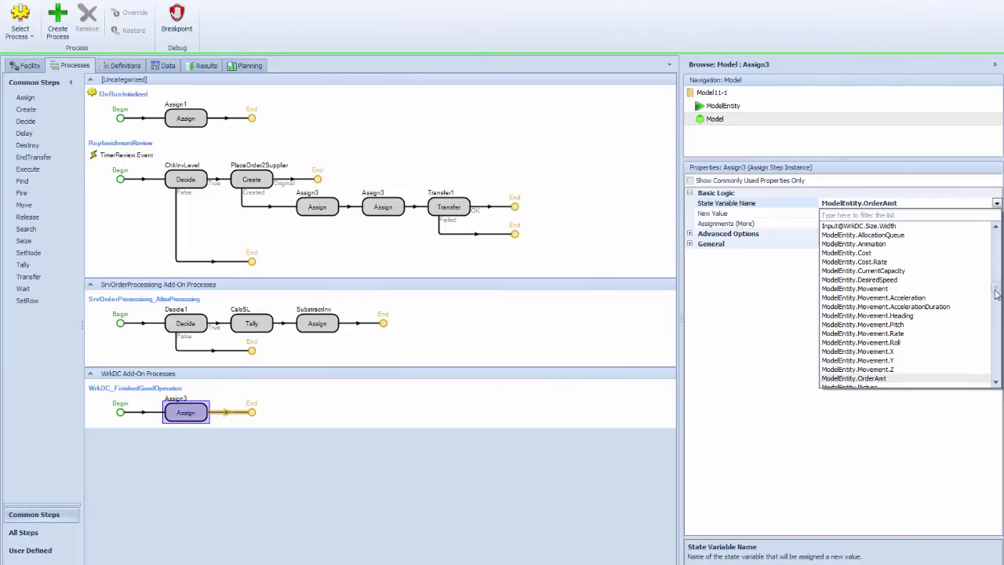
{"action": "left_click_drag", "start_coordinate": [996, 293], "coordinate": [995, 367]}
{"action": "left_click", "coordinate": [839, 288]}
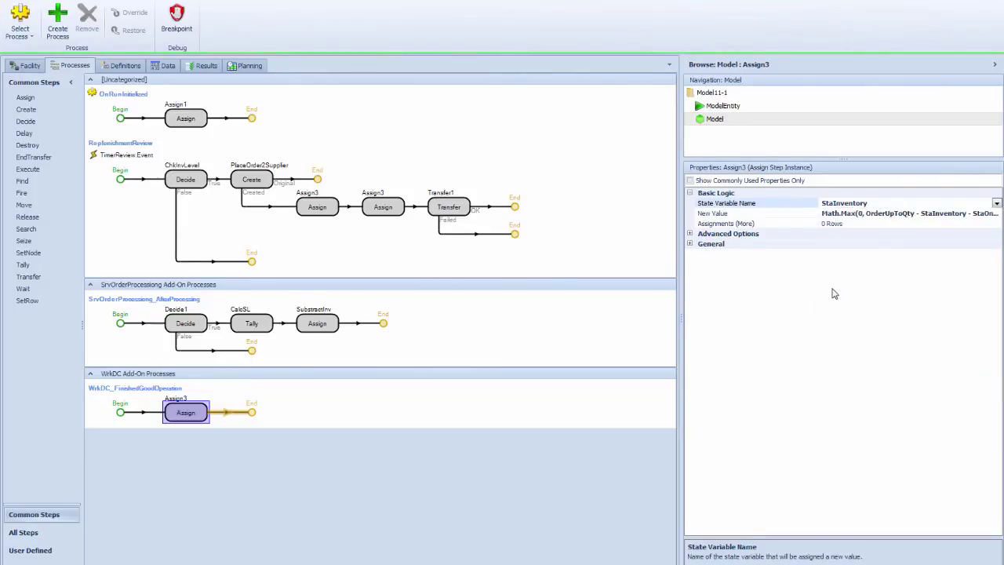
Set the new value to StaInventory + ModelEntity.OrderAmt and name the step UpdateInv
{"action": "left_click", "coordinate": [993, 267]}
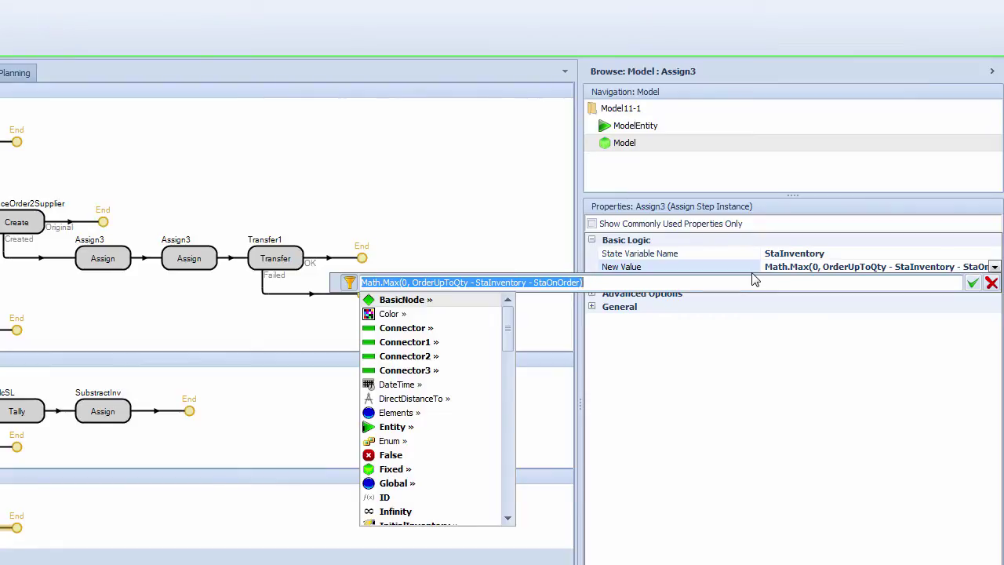
{"action": "type", "text": "Stat"}
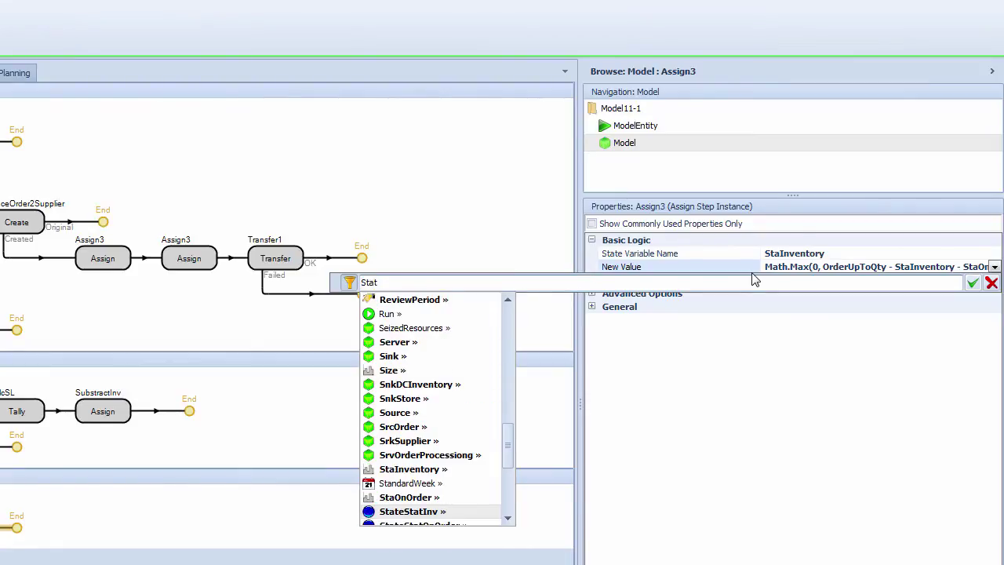
{"action": "key", "text": "BackSpace"}
{"action": "type", "text": "I"}
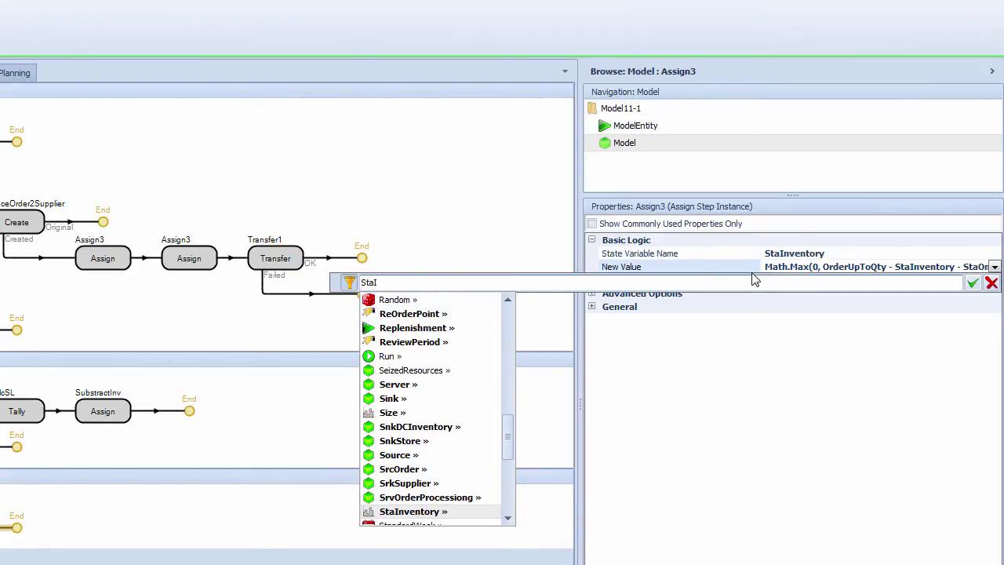
{"action": "key", "text": "Return"}
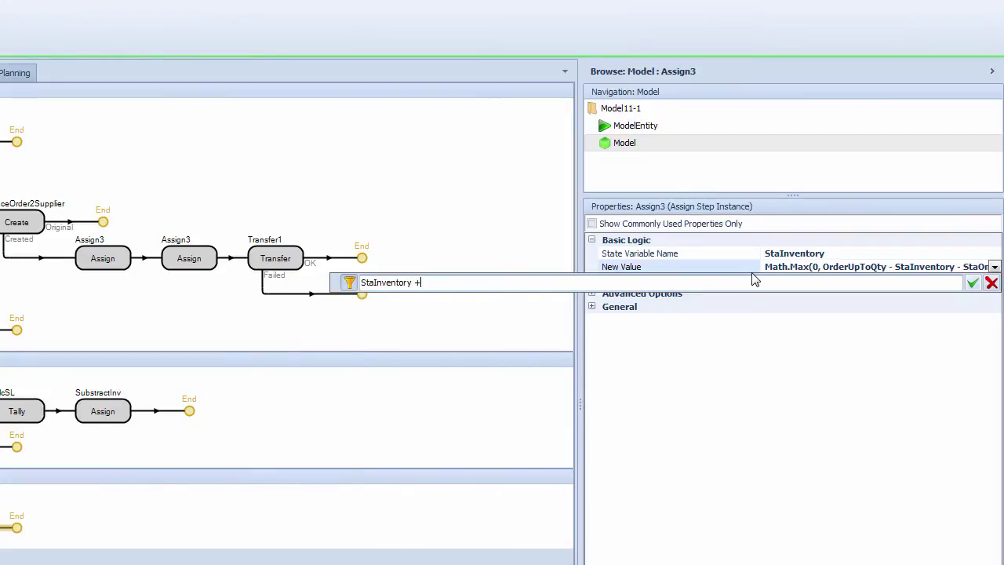
{"action": "type", "text": "+ Mod"}
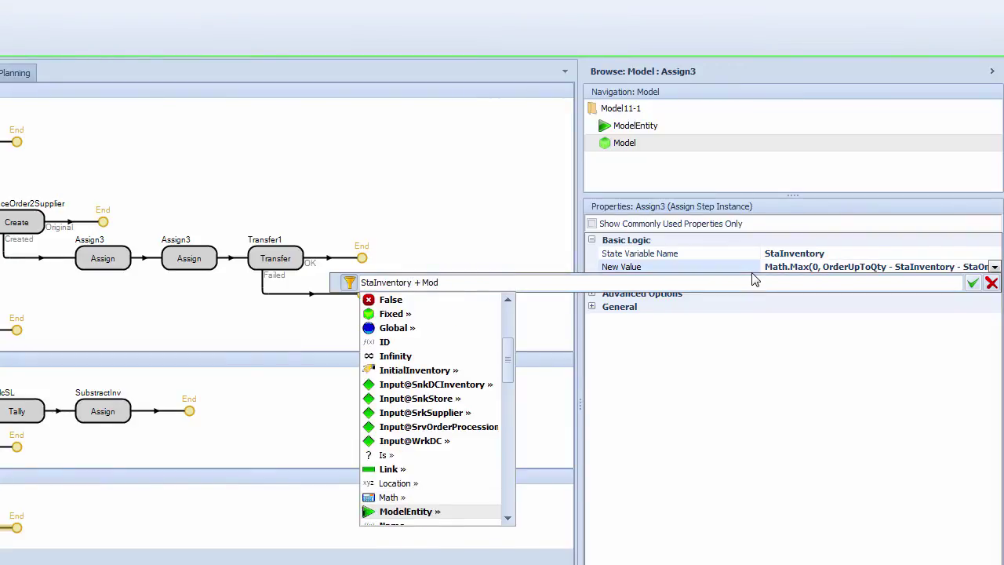
{"action": "type", "text": "elEntity."}
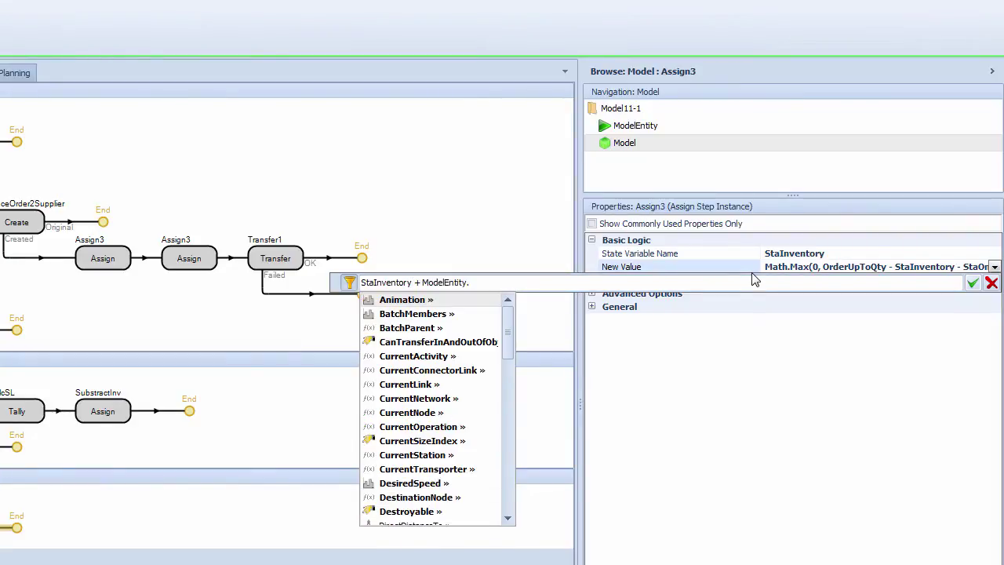
{"action": "type", "text": "O"}
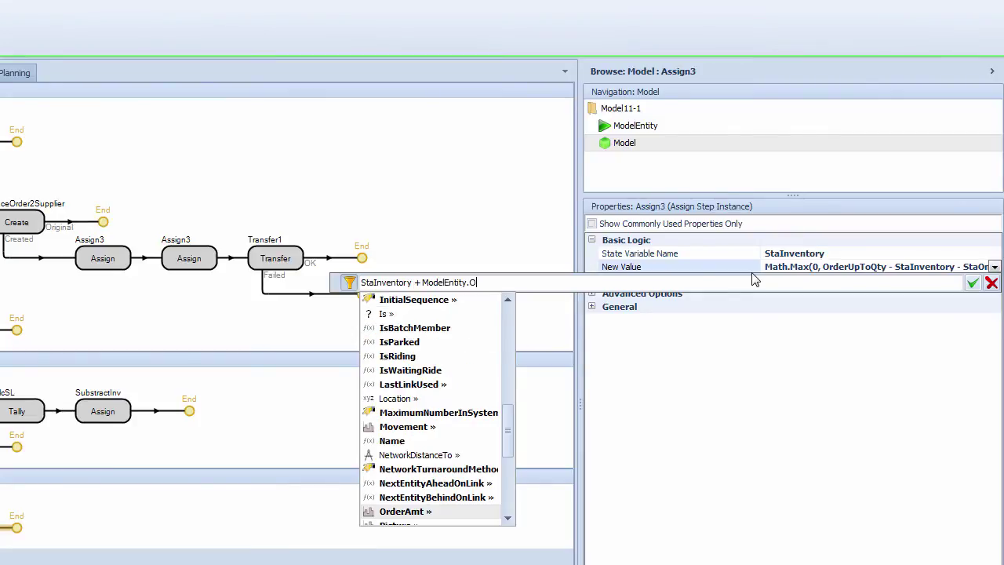
{"action": "key", "text": "Return"}
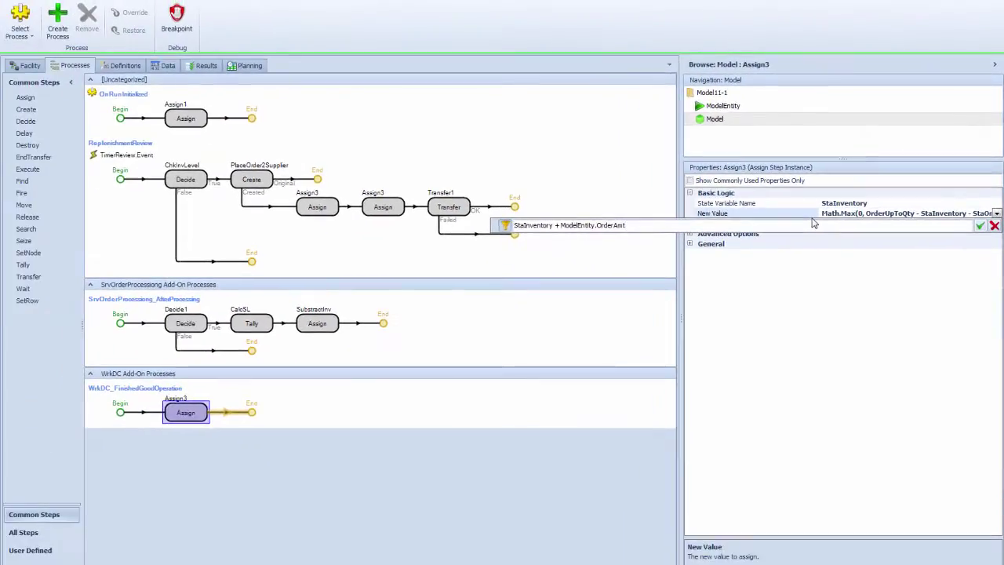
{"action": "key", "text": "Return"}
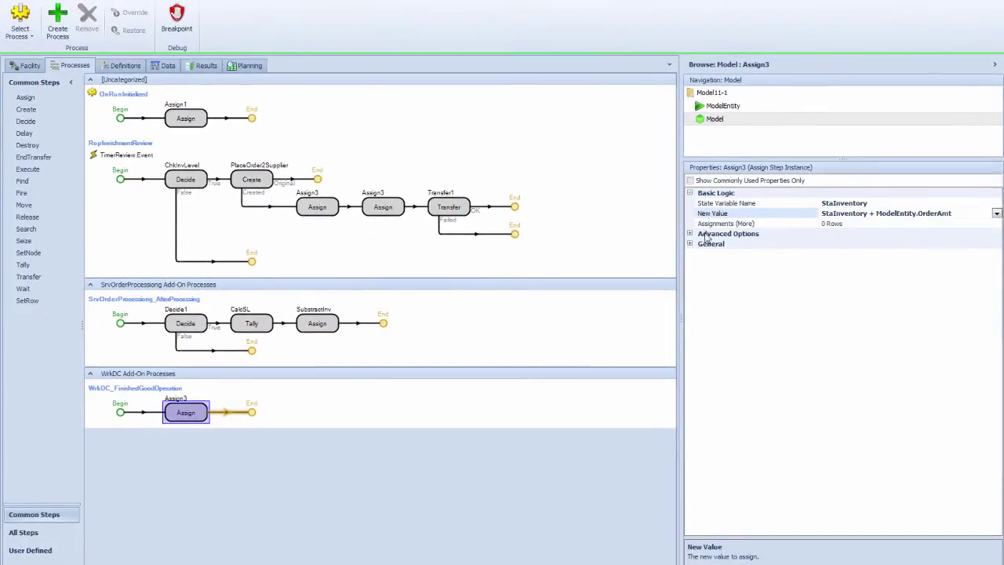
{"action": "left_click", "coordinate": [188, 421]}
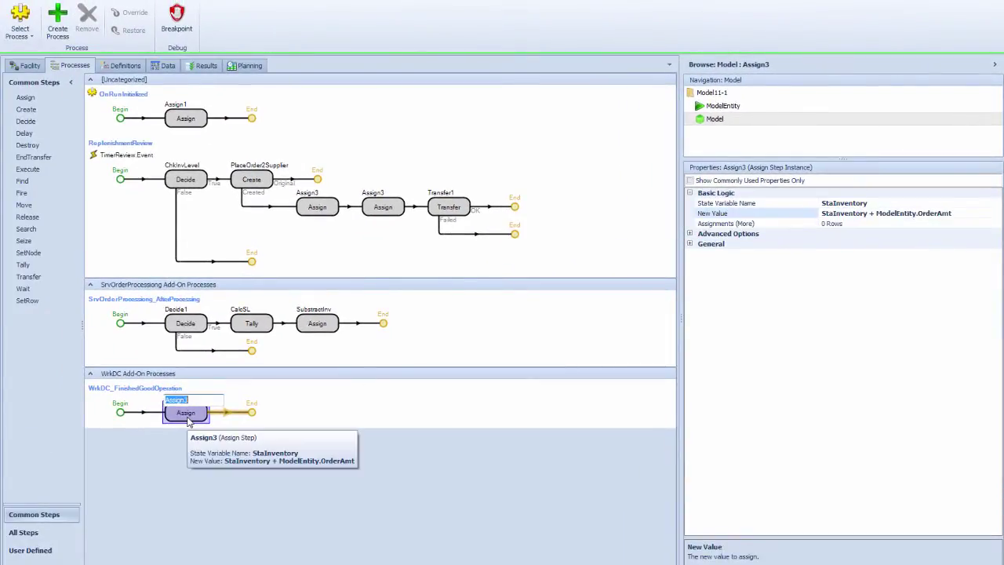
{"action": "type", "text": "UpdateInv"}
{"action": "key", "text": "Return"}
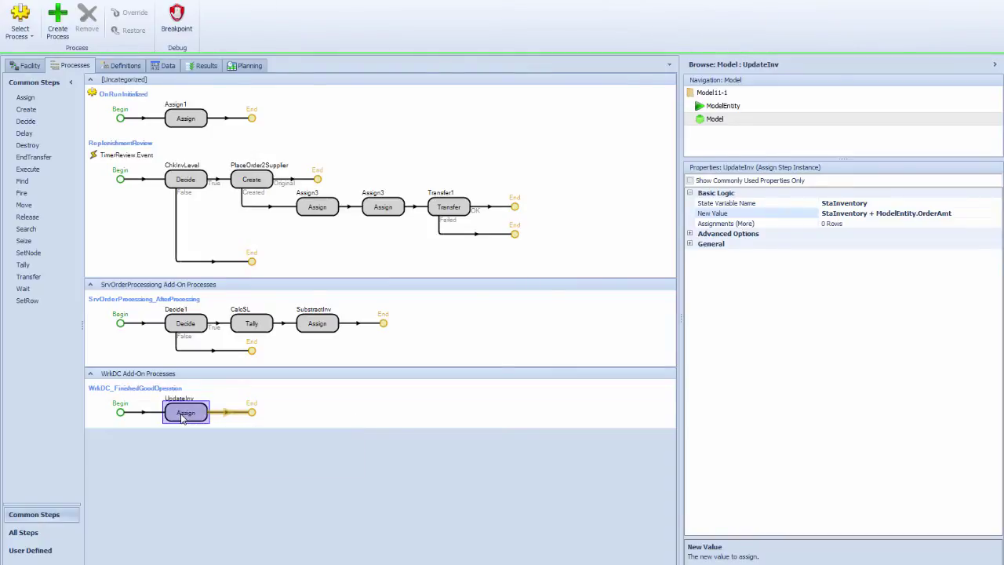
Duplicate the UpdateInv step after itself and rename the copy UpdateOnOrder
{"action": "key", "text": "ctrl+c"}
{"action": "key", "text": "ctrl+v"}
{"action": "left_click", "coordinate": [248, 415]}
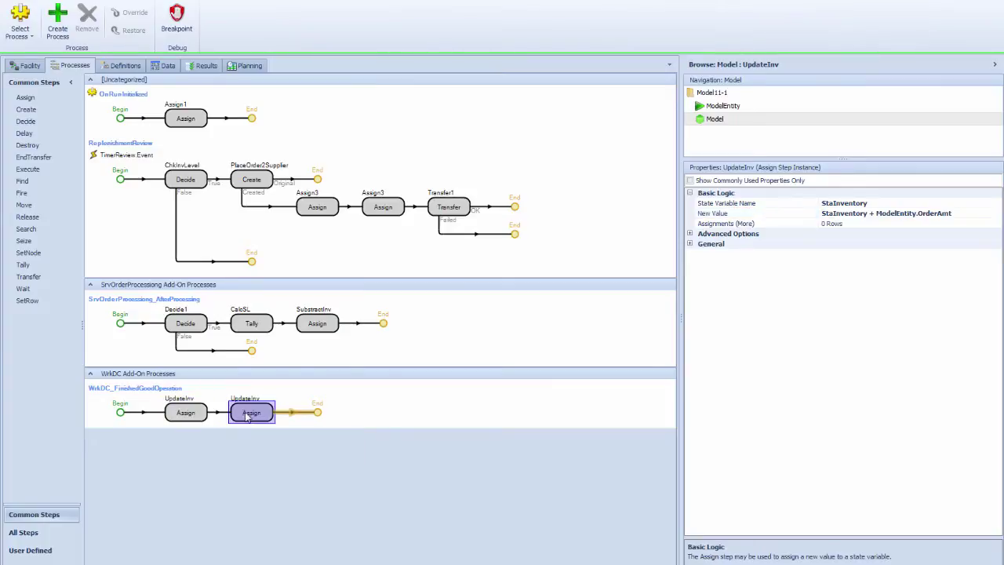
{"action": "left_click", "coordinate": [252, 400]}
{"action": "left_click", "coordinate": [261, 399]}
{"action": "left_click_drag", "start_coordinate": [261, 399], "coordinate": [258, 397]}
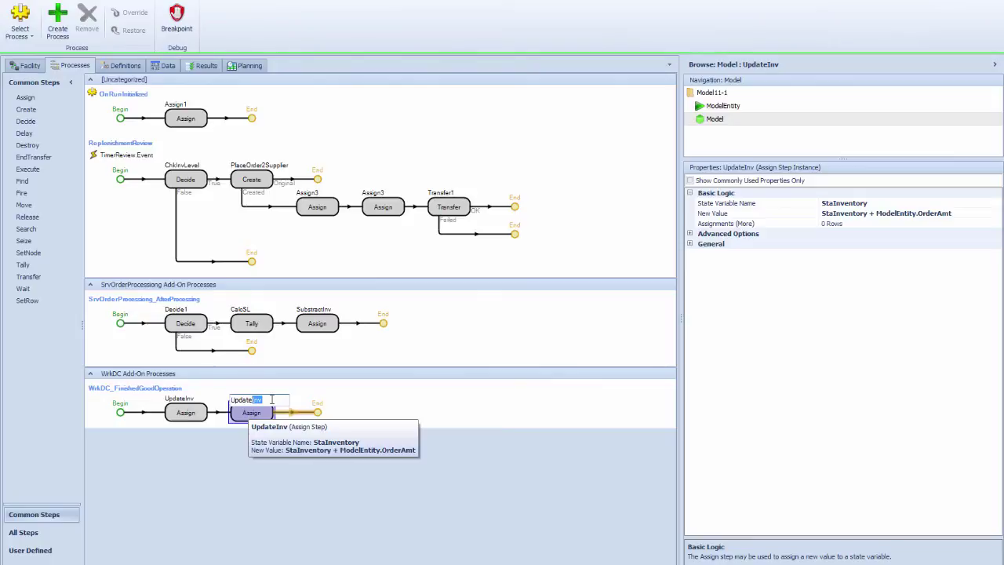
{"action": "type", "text": "OnOrder"}
{"action": "key", "text": "Return"}
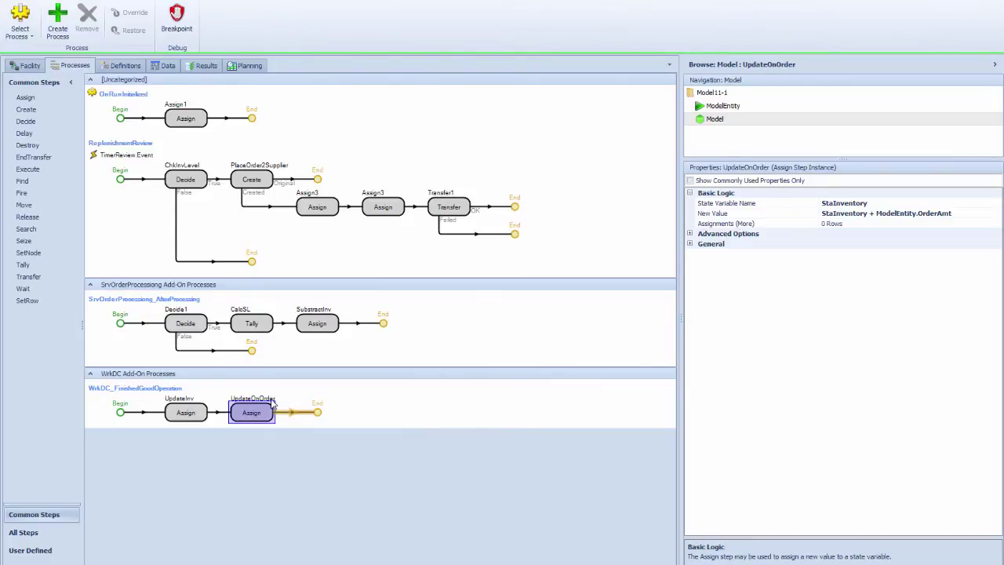
Make UpdateOnOrder assign StaOnOrder the new value StaOnOrder - ModelEntity.OrderAmt
{"action": "left_click", "coordinate": [883, 204]}
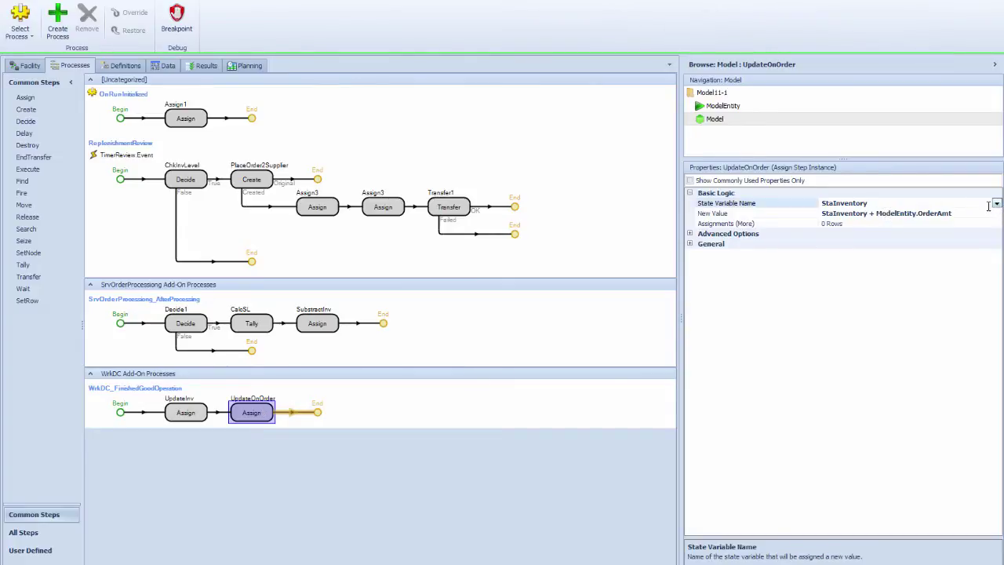
{"action": "left_click_drag", "start_coordinate": [897, 205], "coordinate": [834, 206]}
{"action": "type", "text": "OnOrd"}
{"action": "key", "text": "Return"}
{"action": "left_click", "coordinate": [868, 214]}
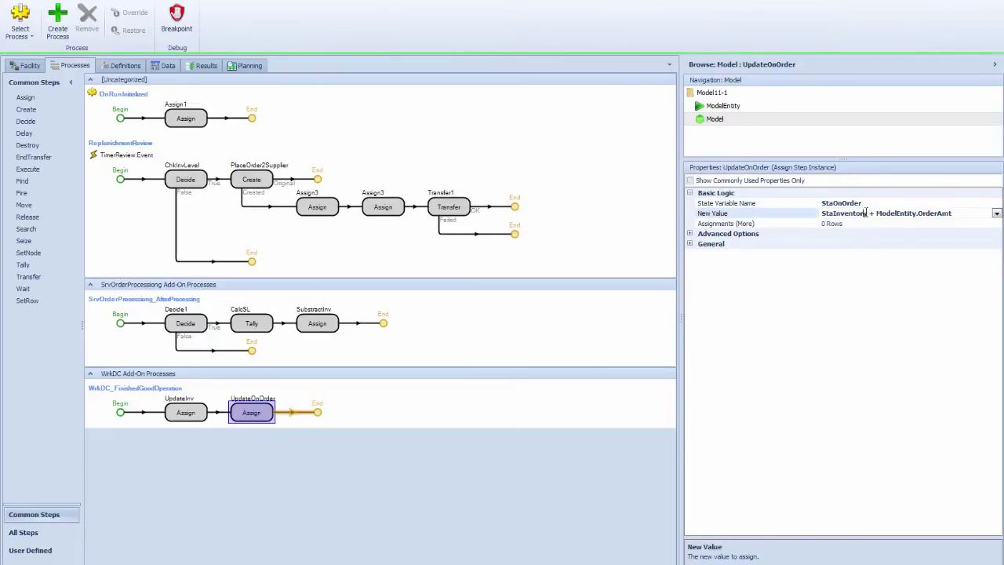
{"action": "left_click_drag", "start_coordinate": [868, 214], "coordinate": [808, 219]}
{"action": "type", "text": "StaOnOrder -"}
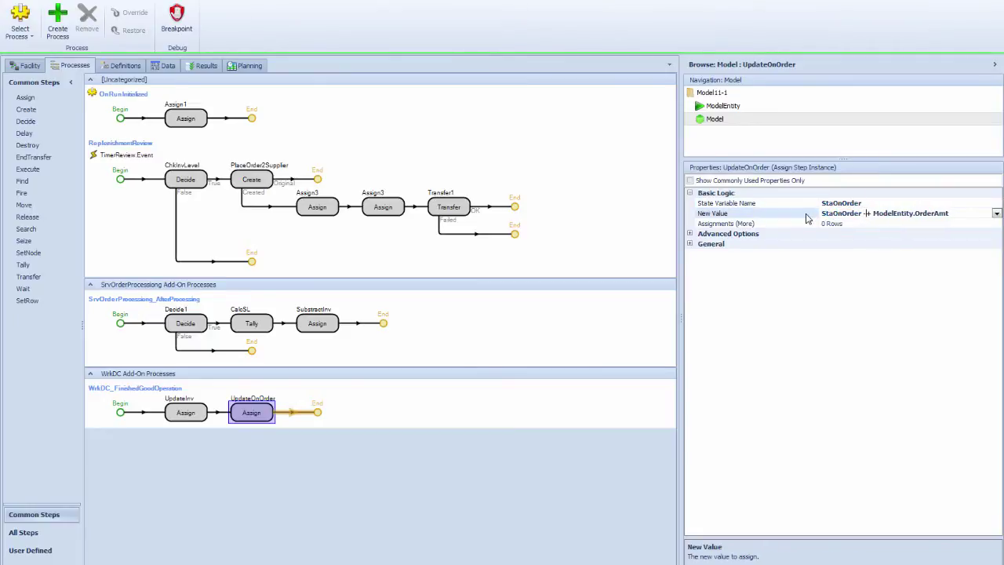
{"action": "key", "text": "Delete"}
{"action": "key", "text": "Return"}
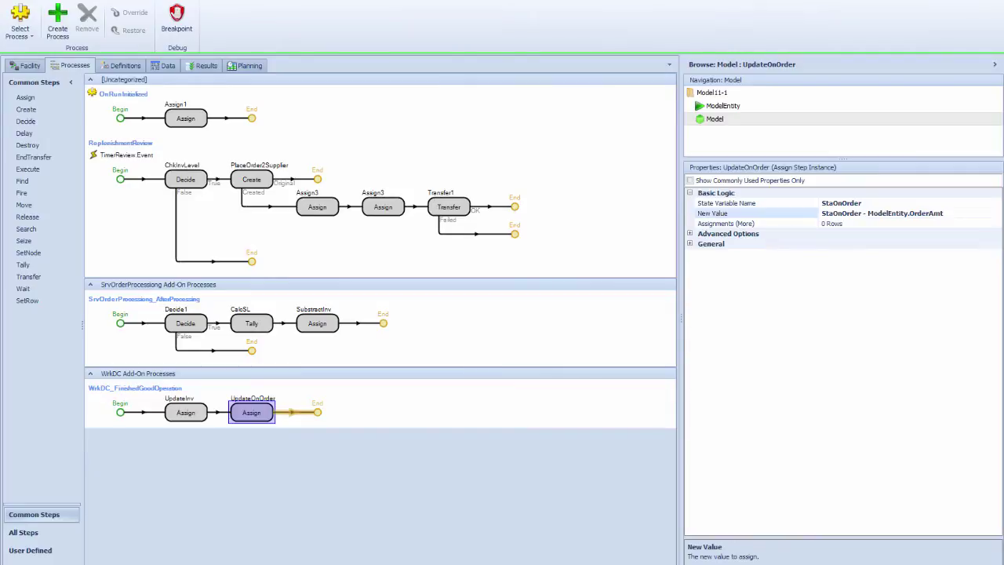
Return to the Facility view, widen the properties panel and select the whole model
{"action": "left_click", "coordinate": [30, 66]}
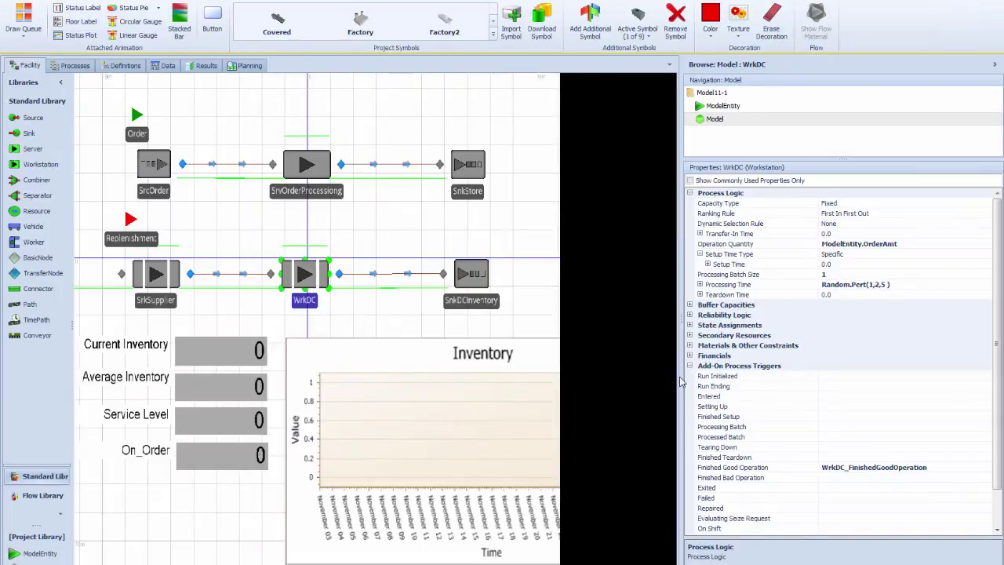
{"action": "left_click_drag", "start_coordinate": [680, 377], "coordinate": [563, 379]}
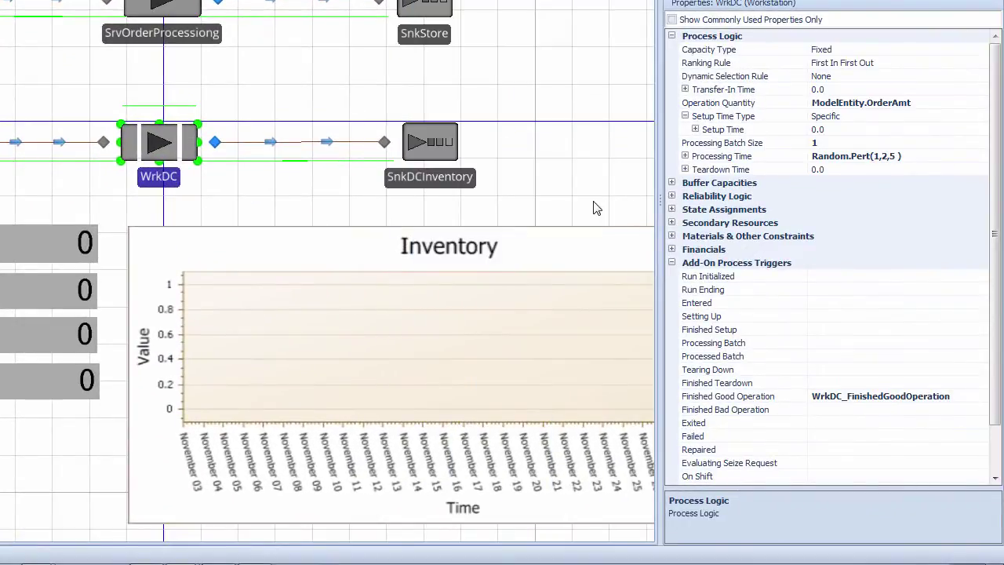
{"action": "left_click", "coordinate": [592, 207]}
{"action": "scroll", "coordinate": [593, 207], "scroll_direction": "down", "scroll_amount": 2}
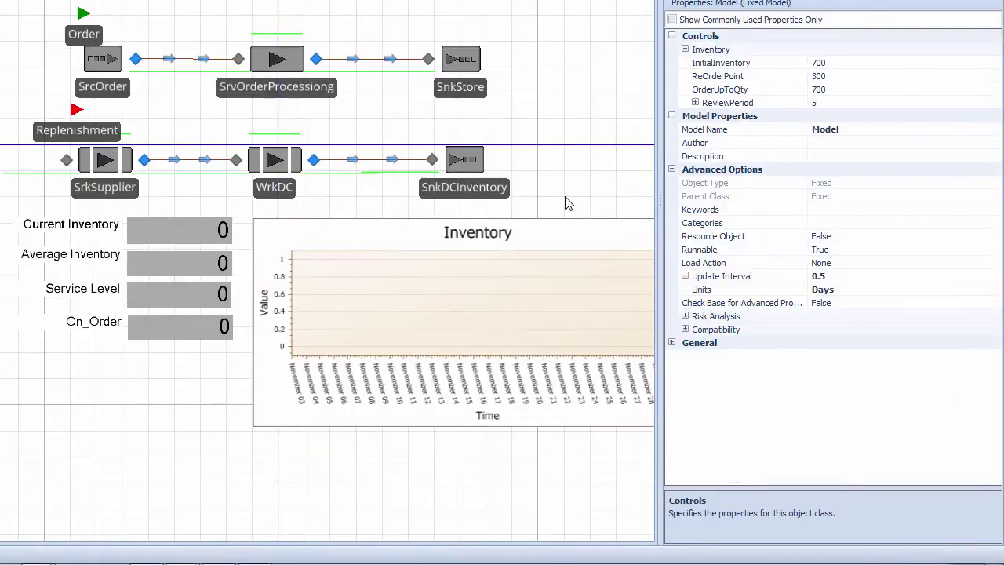
{"action": "left_click_drag", "start_coordinate": [553, 201], "coordinate": [436, 193]}
Run the simulation and raise the speed factor to 5527.330
{"action": "key", "text": "F5"}
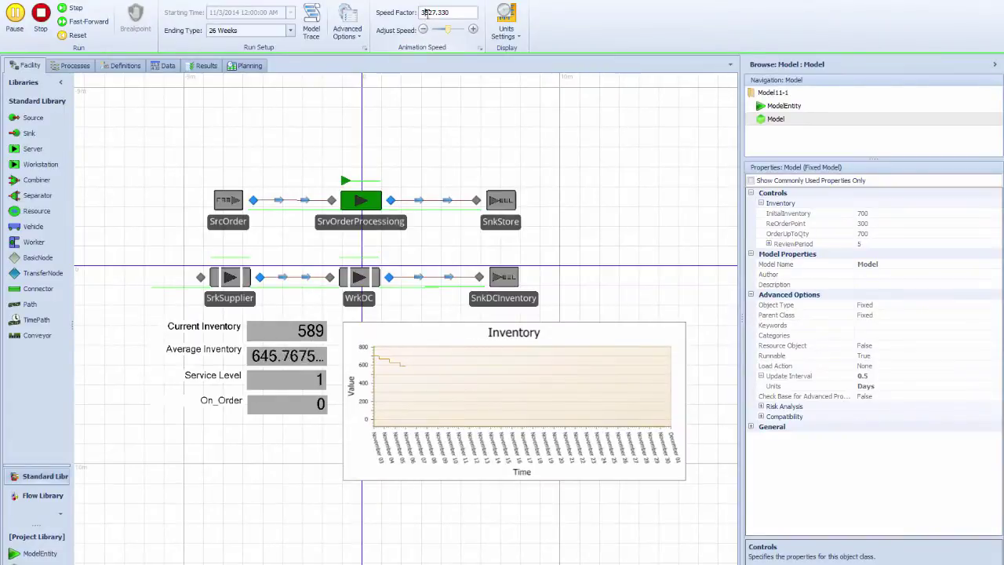
{"action": "left_click", "coordinate": [471, 29]}
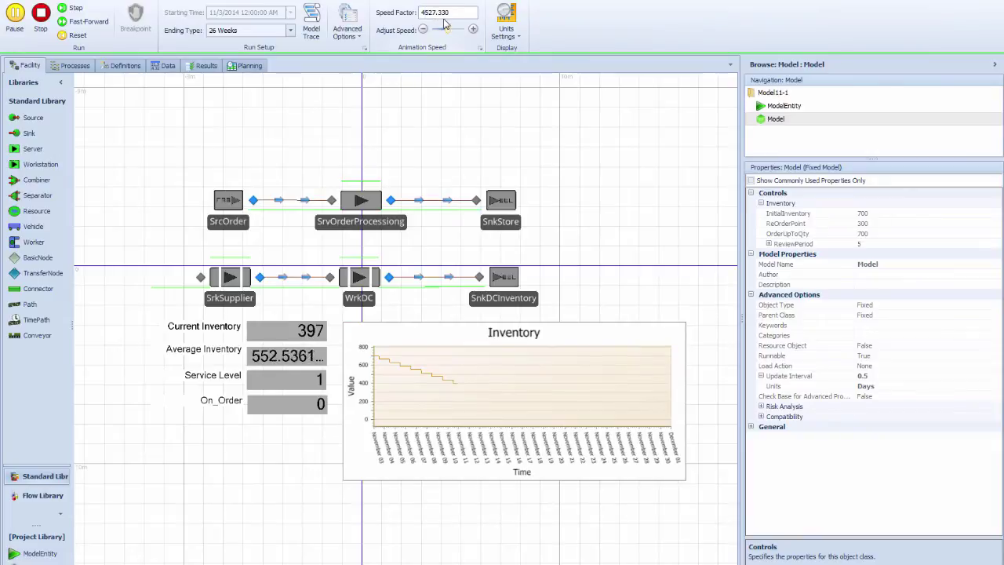
{"action": "key", "text": "BackSpace"}
{"action": "type", "text": "5"}
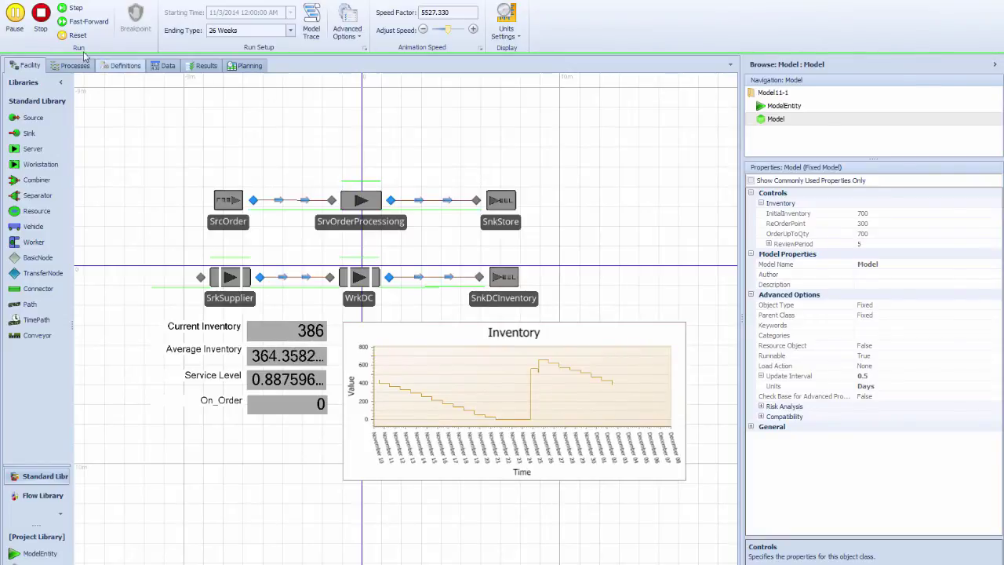
Stop the run and open the Inventory status plot's Additional Expressions editor
{"action": "left_click", "coordinate": [41, 12]}
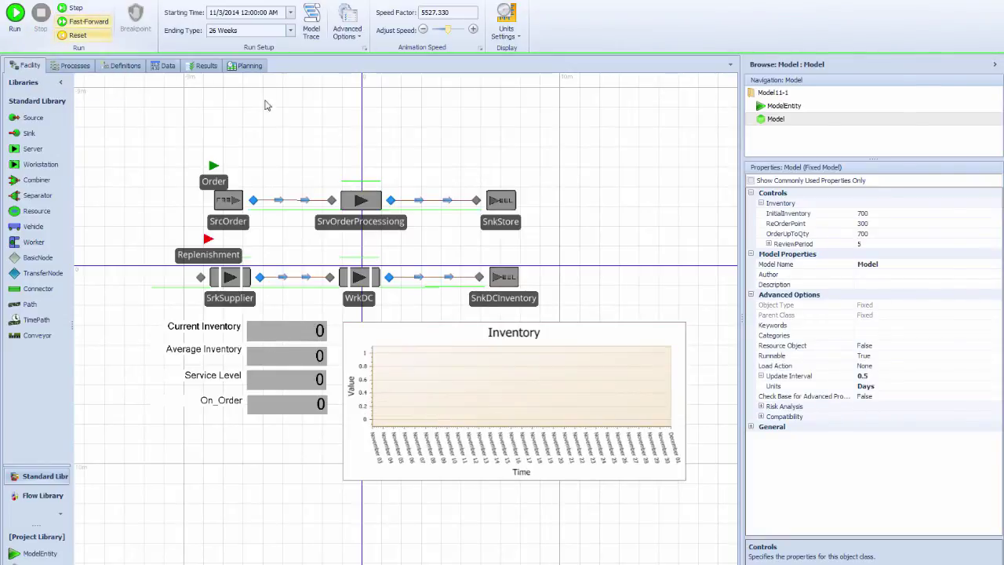
{"action": "left_click", "coordinate": [592, 361]}
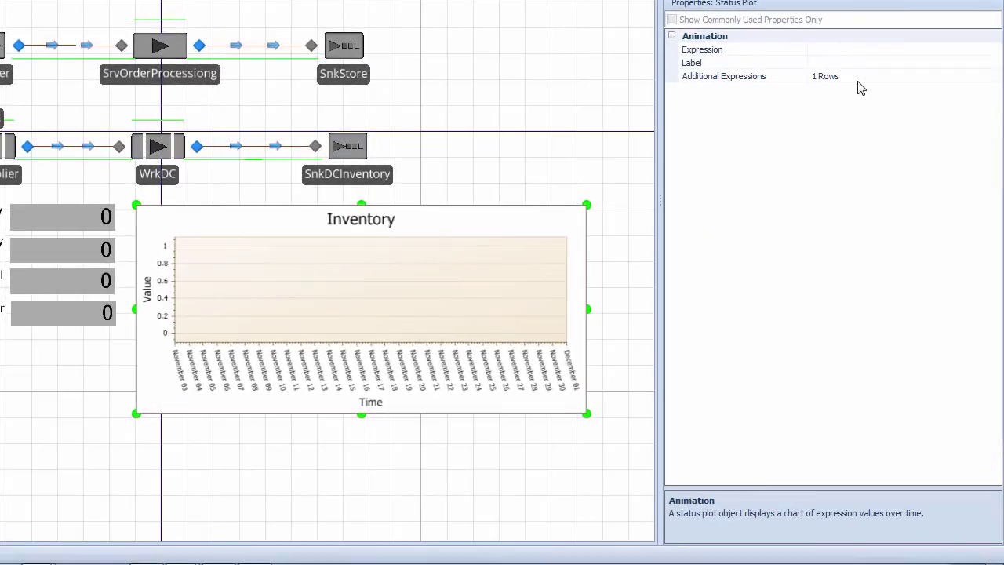
{"action": "left_click", "coordinate": [883, 179]}
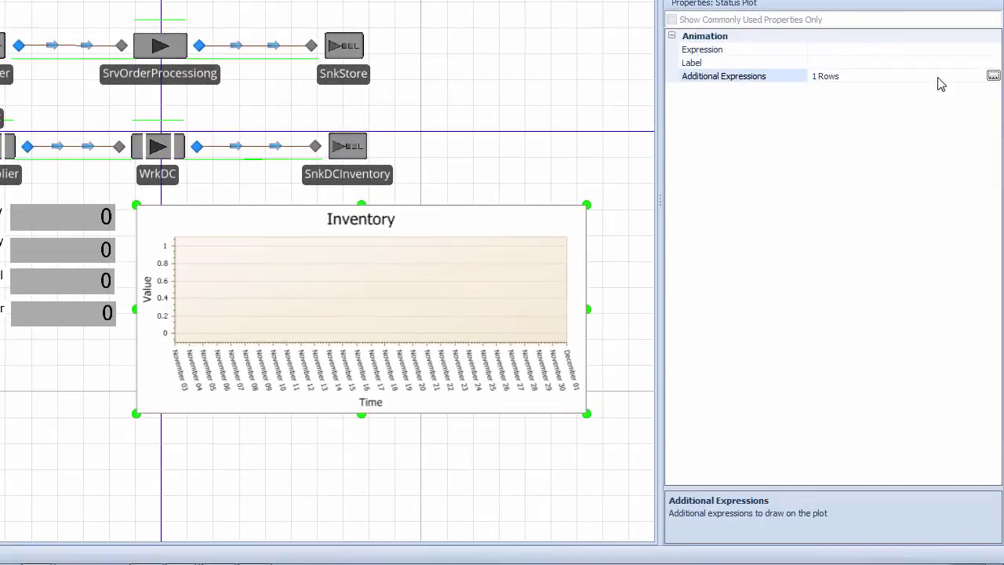
{"action": "left_click", "coordinate": [994, 75]}
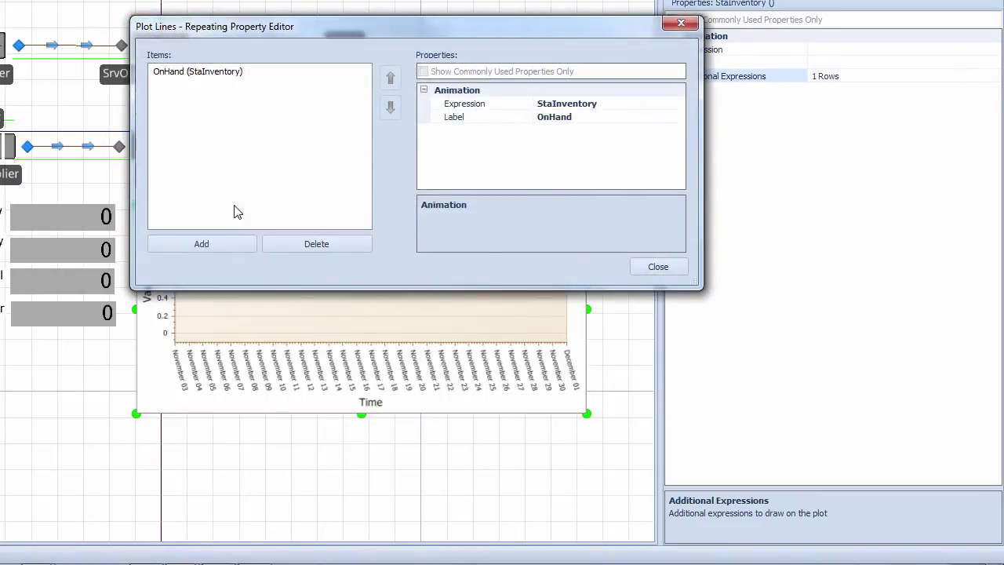
Add a plot line with expression StaOnOrder labelled OnOrder
{"action": "left_click", "coordinate": [233, 237]}
{"action": "left_click", "coordinate": [642, 105]}
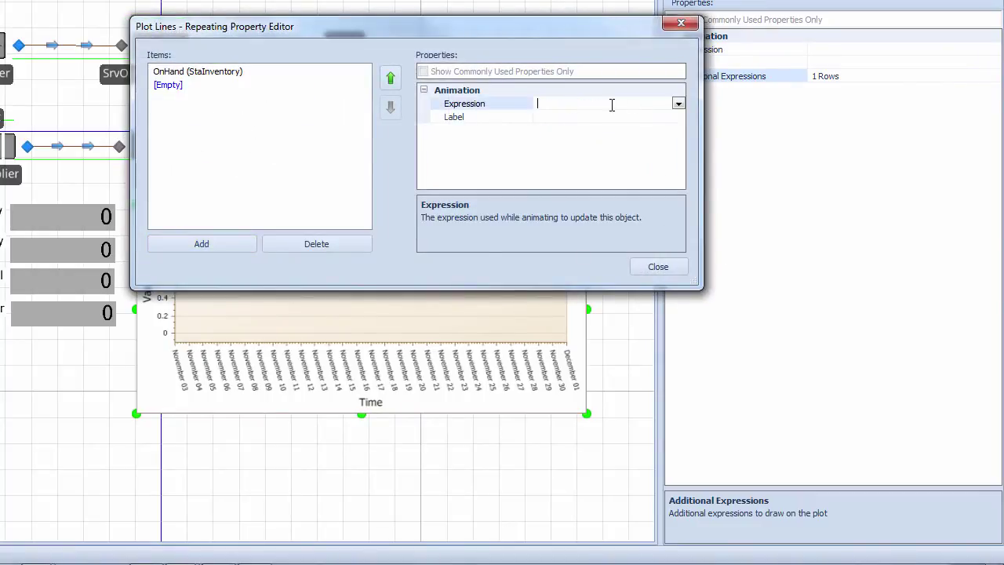
{"action": "left_click", "coordinate": [678, 103]}
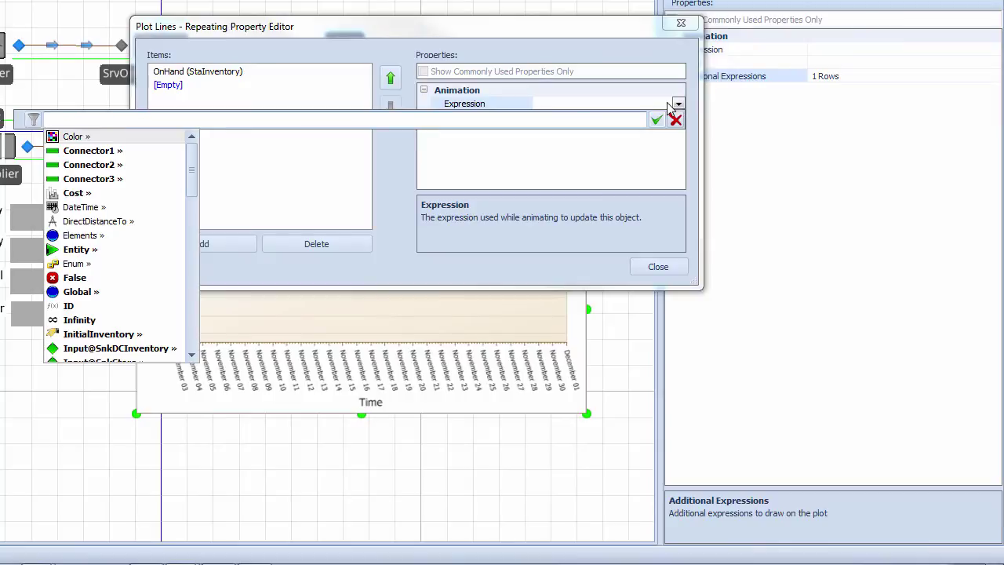
{"action": "type", "text": "Sta"}
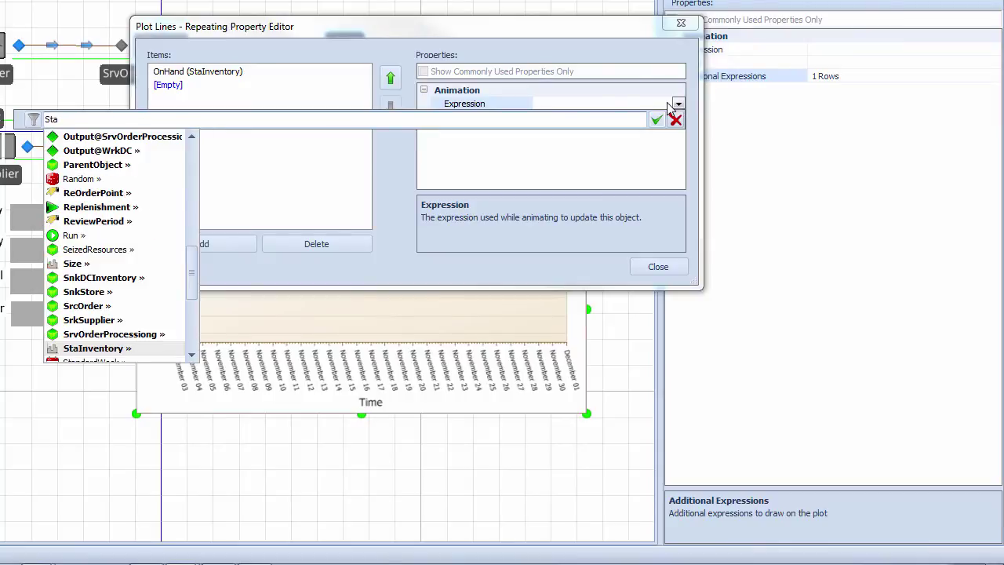
{"action": "key", "text": "Down"}
{"action": "key", "text": "Down"}
{"action": "key", "text": "Return"}
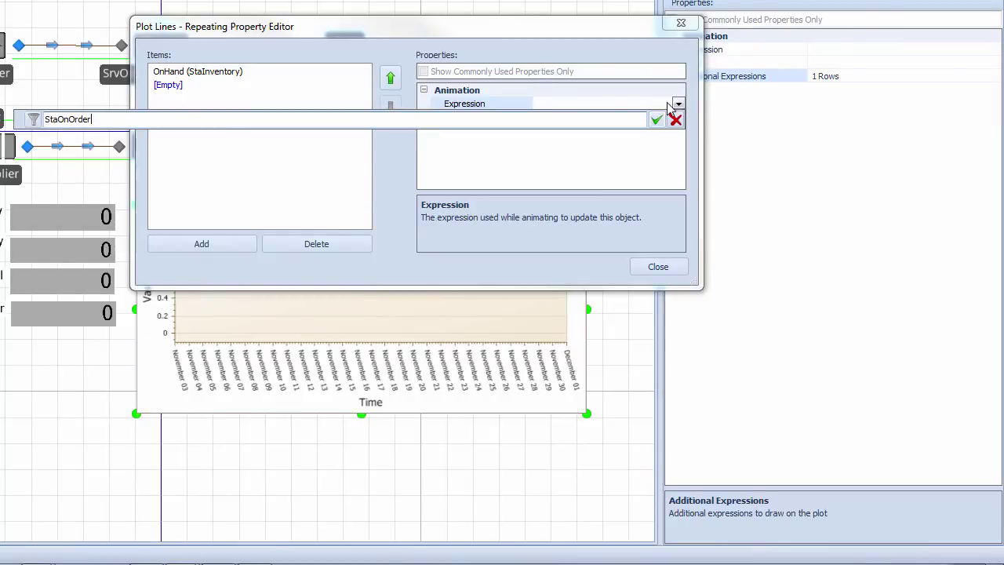
{"action": "left_click", "coordinate": [656, 119]}
{"action": "left_click", "coordinate": [597, 116]}
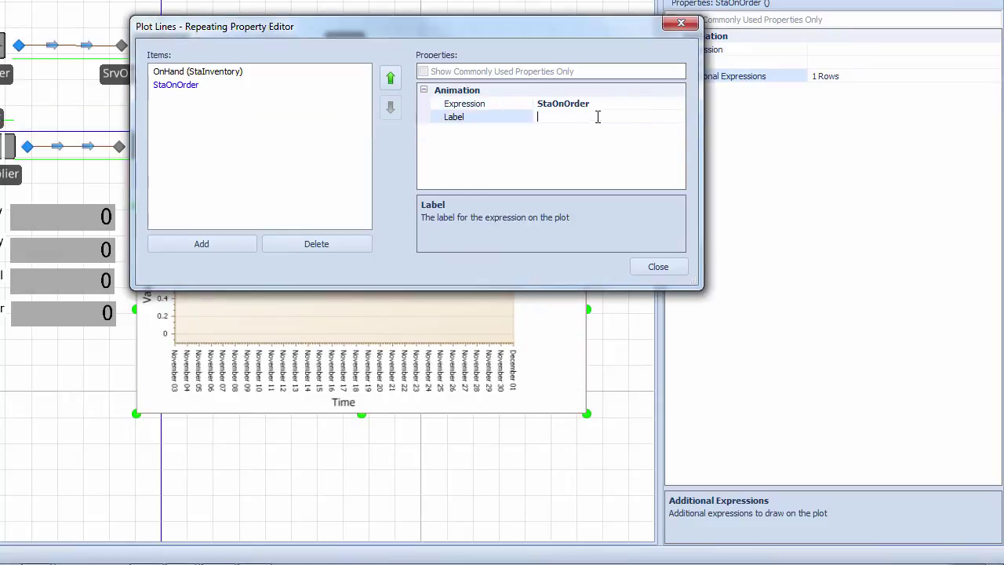
{"action": "type", "text": "OnOrder"}
{"action": "key", "text": "Return"}
Add a total line StaInventory + StaOnOrder for TTInventory and close the editor
{"action": "left_click", "coordinate": [225, 242]}
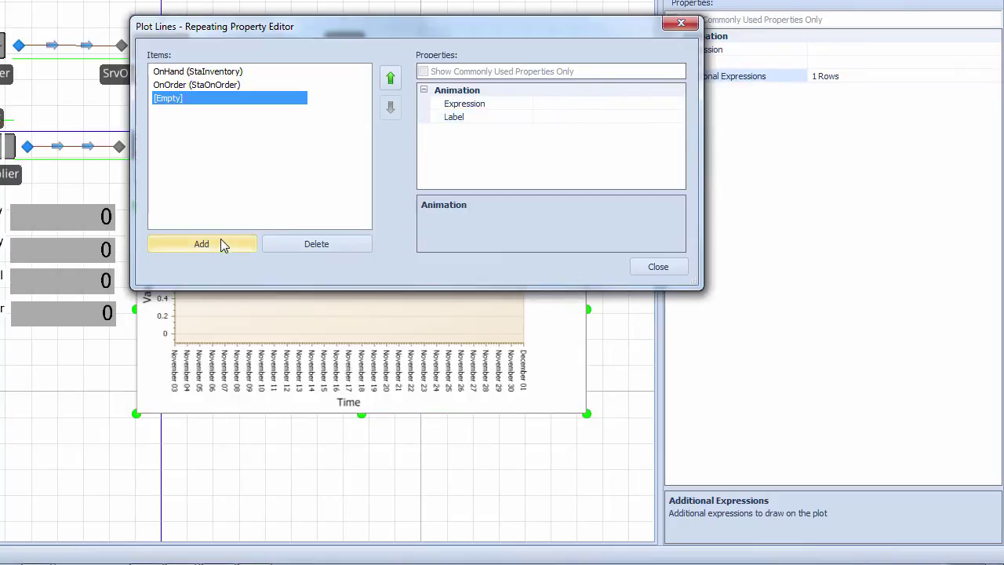
{"action": "left_click", "coordinate": [672, 103]}
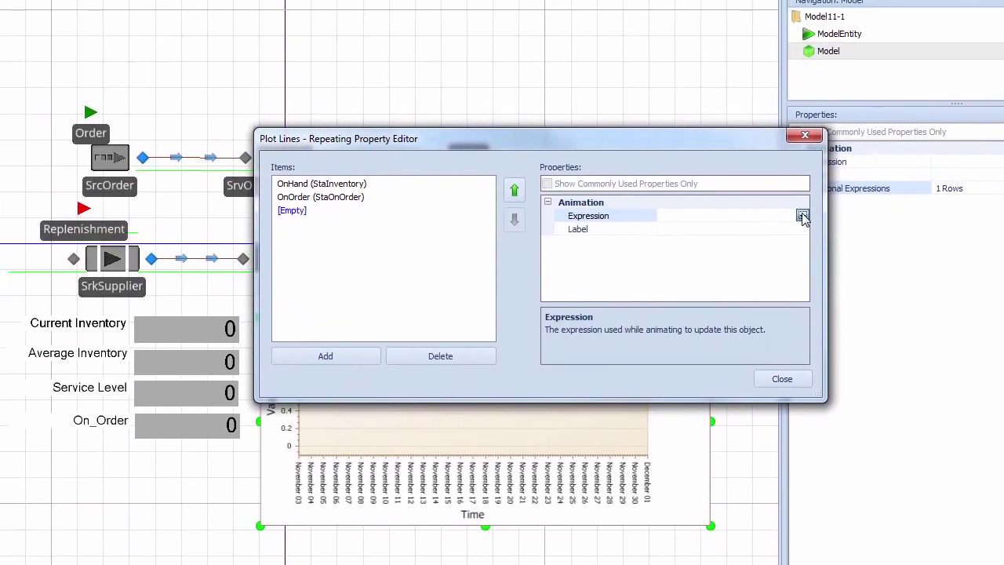
{"action": "left_click", "coordinate": [734, 155]}
{"action": "type", "text": "ST"}
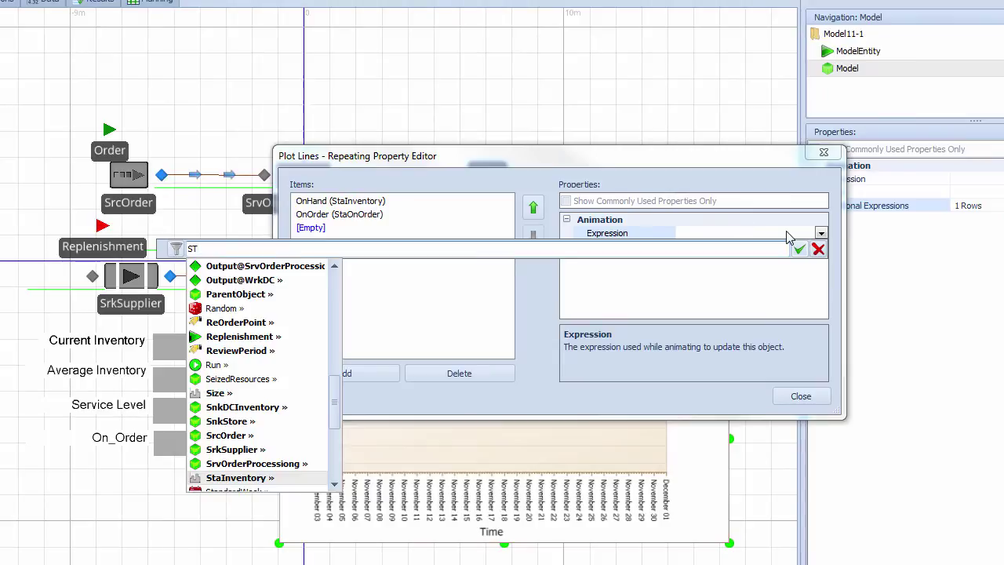
{"action": "type", "text": "at"}
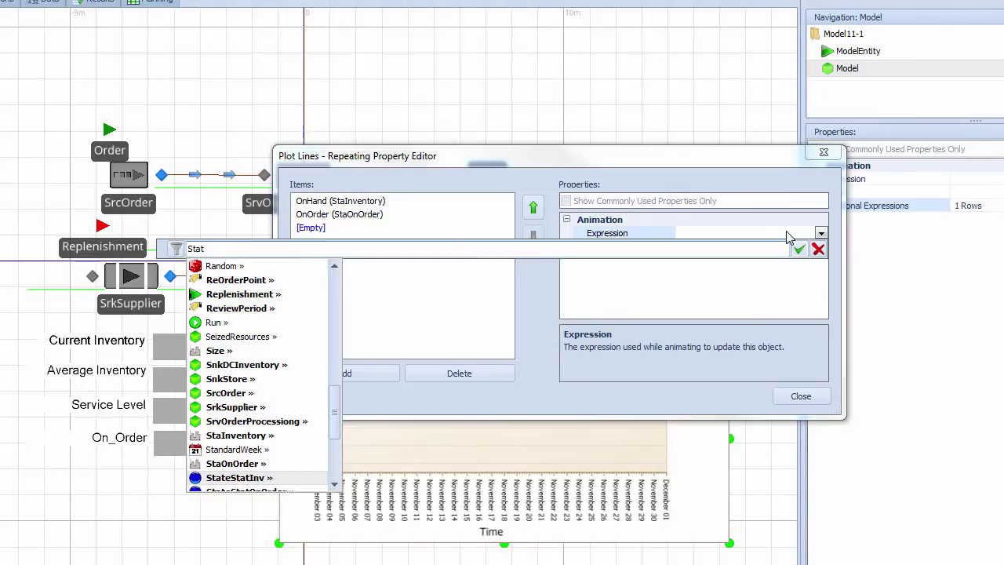
{"action": "key", "text": "Up"}
{"action": "key", "text": "Up"}
{"action": "key", "text": "Up"}
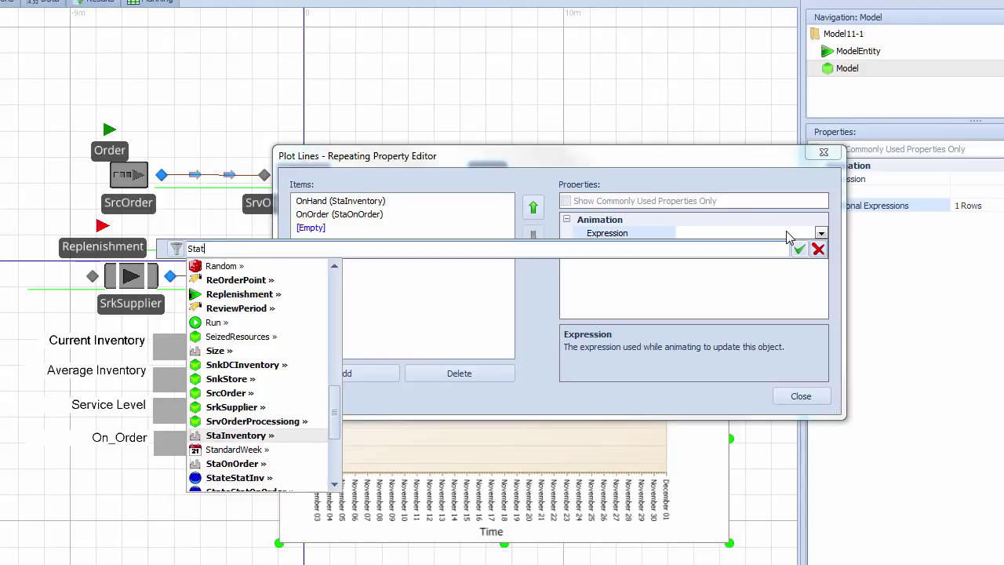
{"action": "key", "text": "Return"}
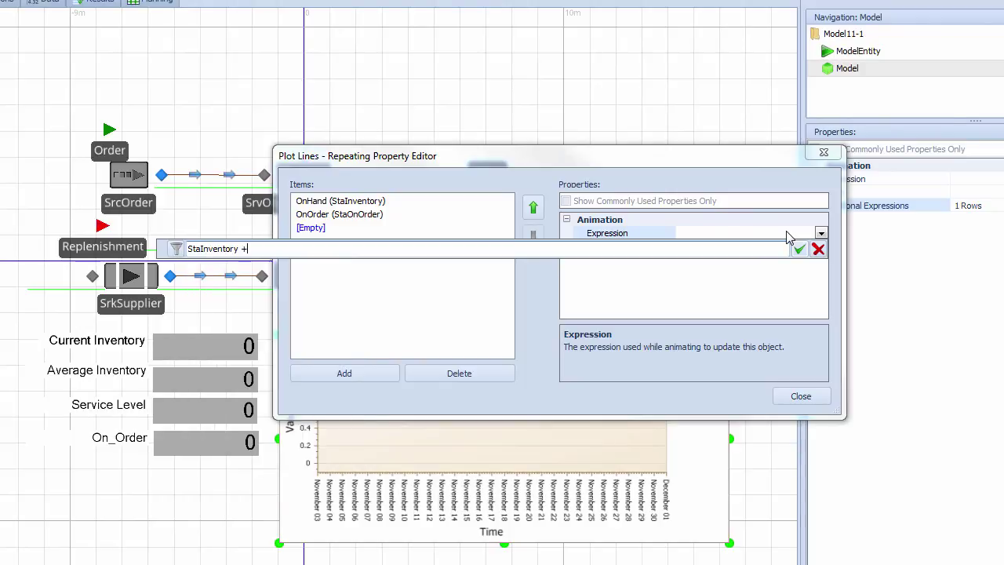
{"action": "type", "text": "+ Sta"}
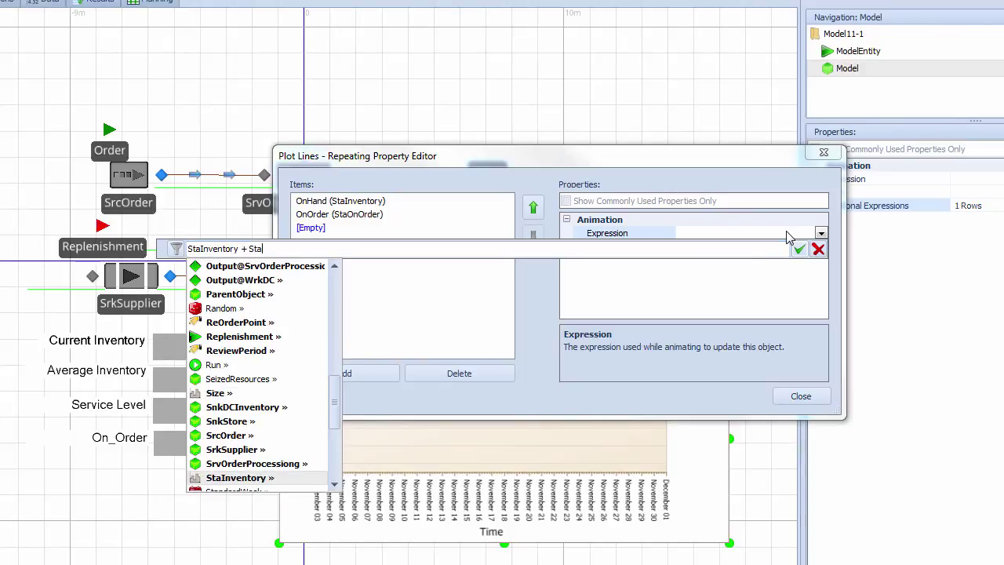
{"action": "key", "text": "Down"}
{"action": "key", "text": "Down"}
{"action": "key", "text": "Down"}
{"action": "key", "text": "Up"}
{"action": "key", "text": "Return"}
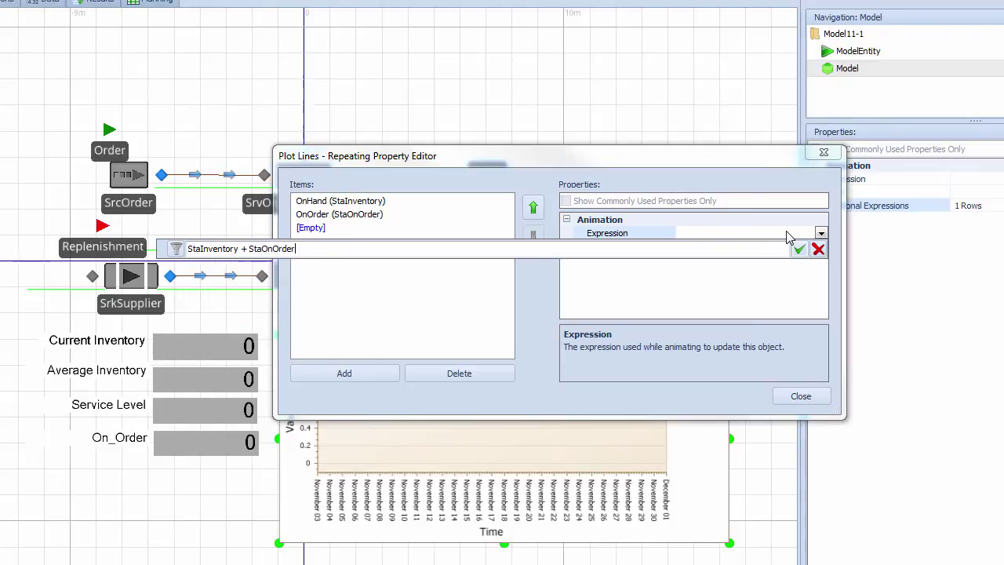
{"action": "left_click", "coordinate": [799, 249]}
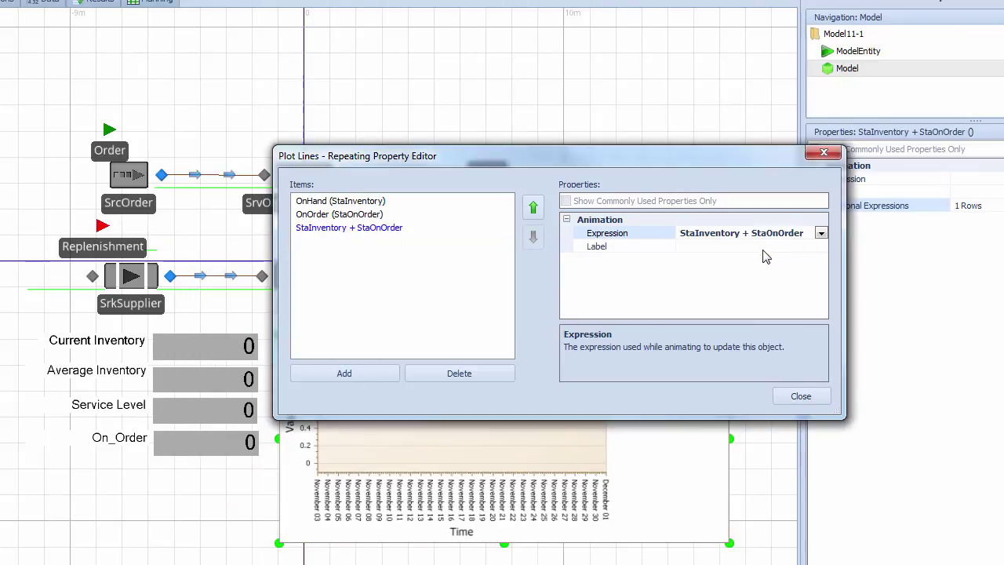
{"action": "left_click", "coordinate": [749, 247]}
{"action": "type", "text": "Total"}
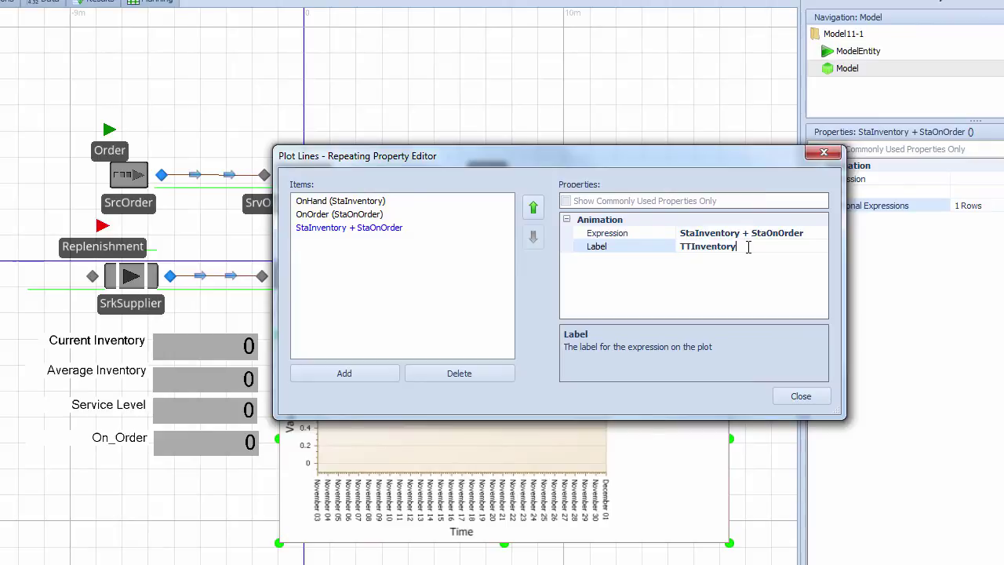
{"action": "type", "text": "y"}
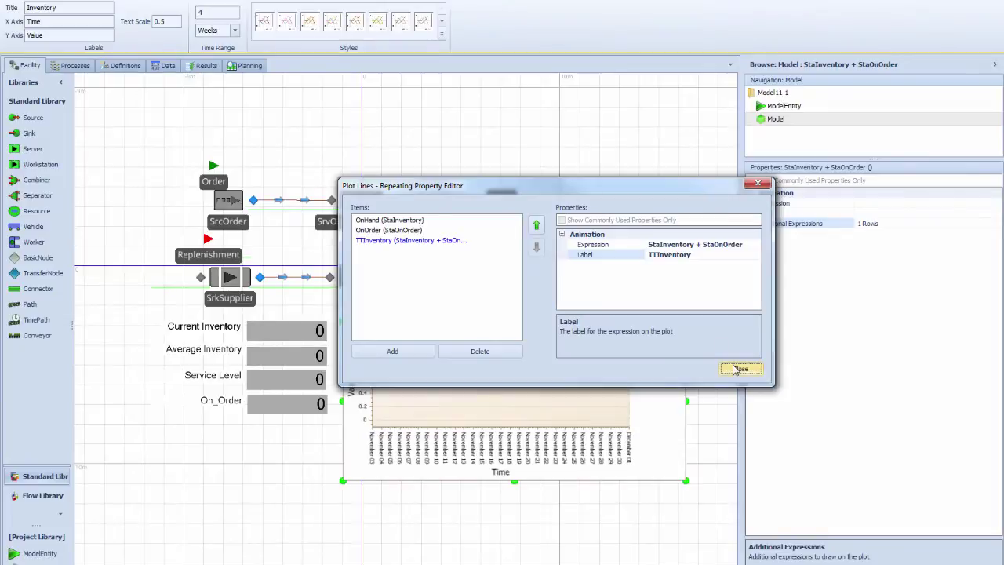
{"action": "left_click", "coordinate": [740, 369]}
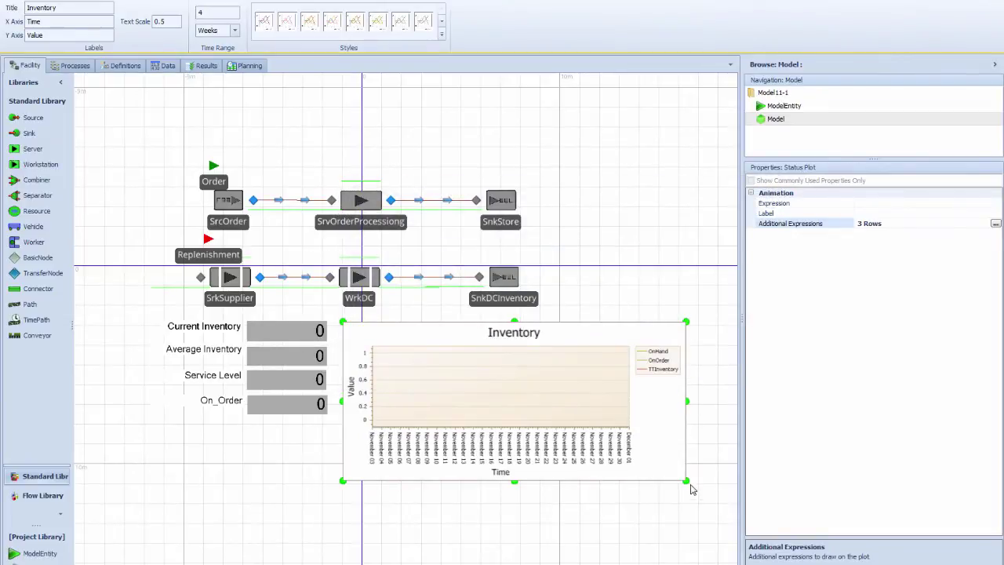
Enlarge the Inventory plot and apply a grey look to it
{"action": "left_click_drag", "start_coordinate": [688, 483], "coordinate": [727, 524]}
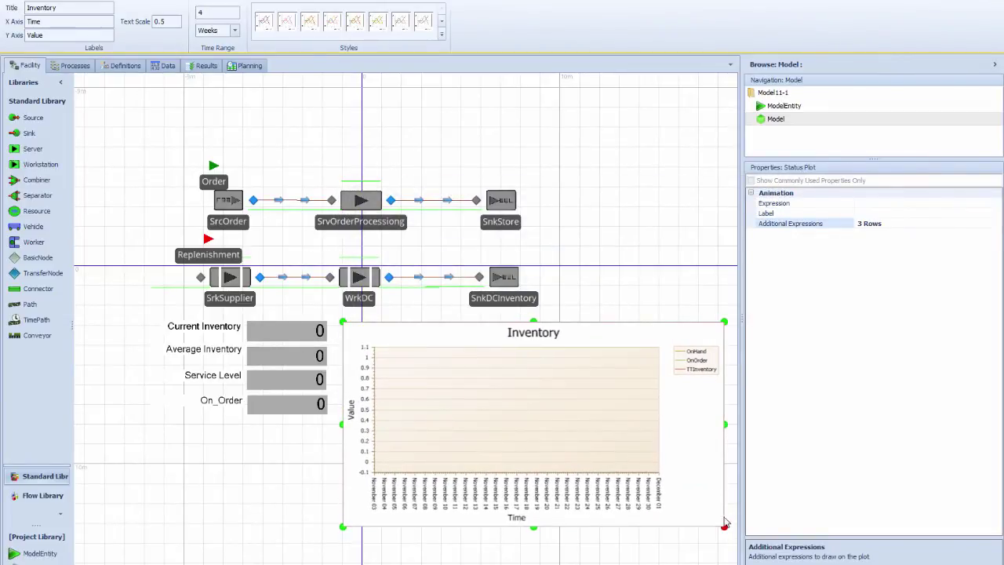
{"action": "left_click", "coordinate": [442, 35]}
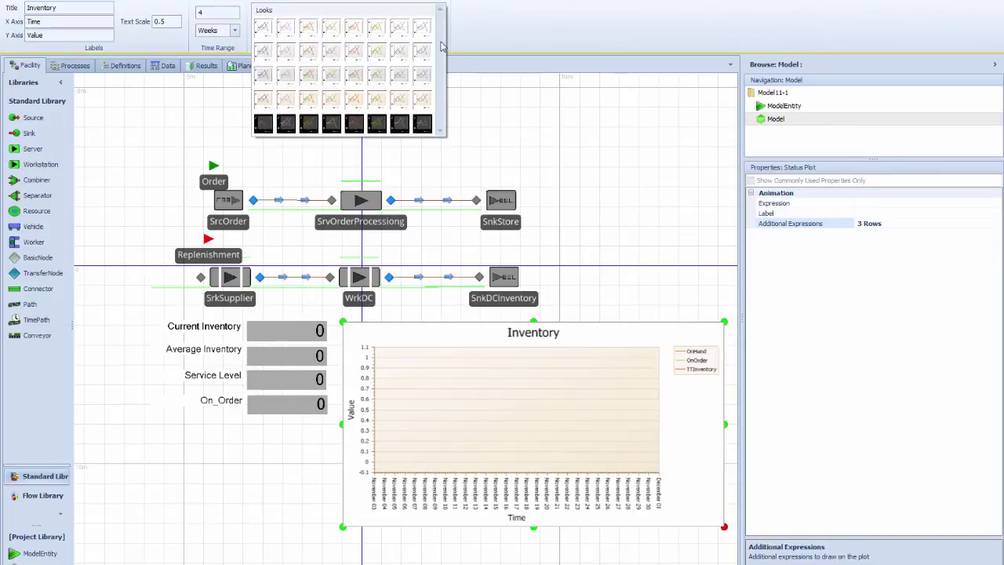
{"action": "left_click", "coordinate": [401, 52]}
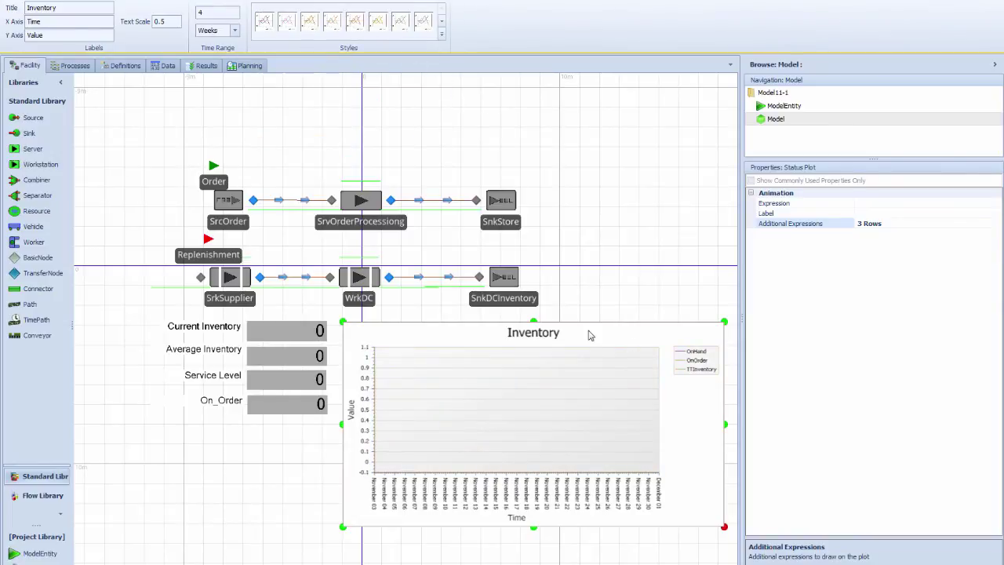
{"action": "left_click_drag", "start_coordinate": [343, 323], "coordinate": [337, 317]}
Rerun the model so the plot draws OnHand, OnOrder and TTInventory, inventory reaching 700
{"action": "key", "text": "F5"}
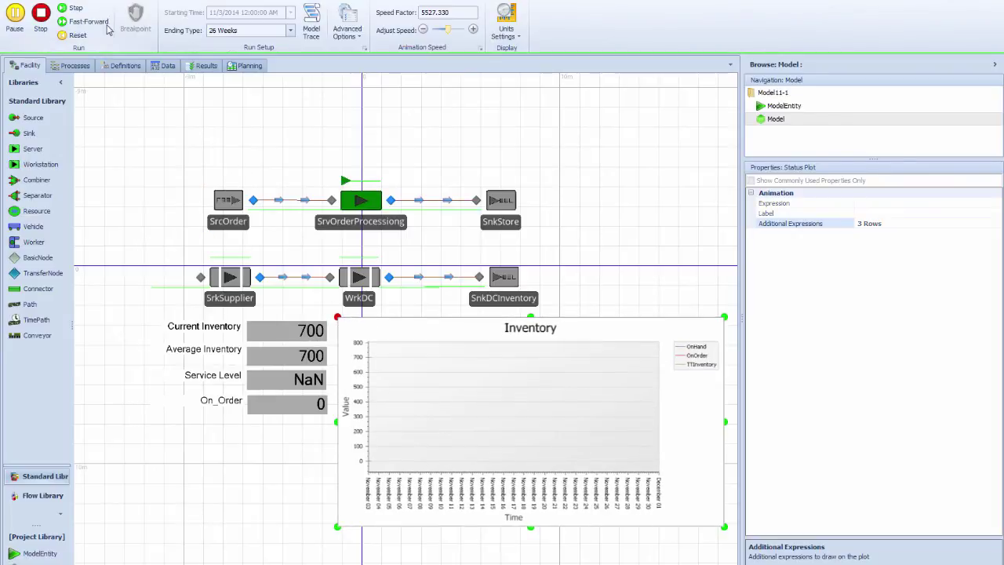